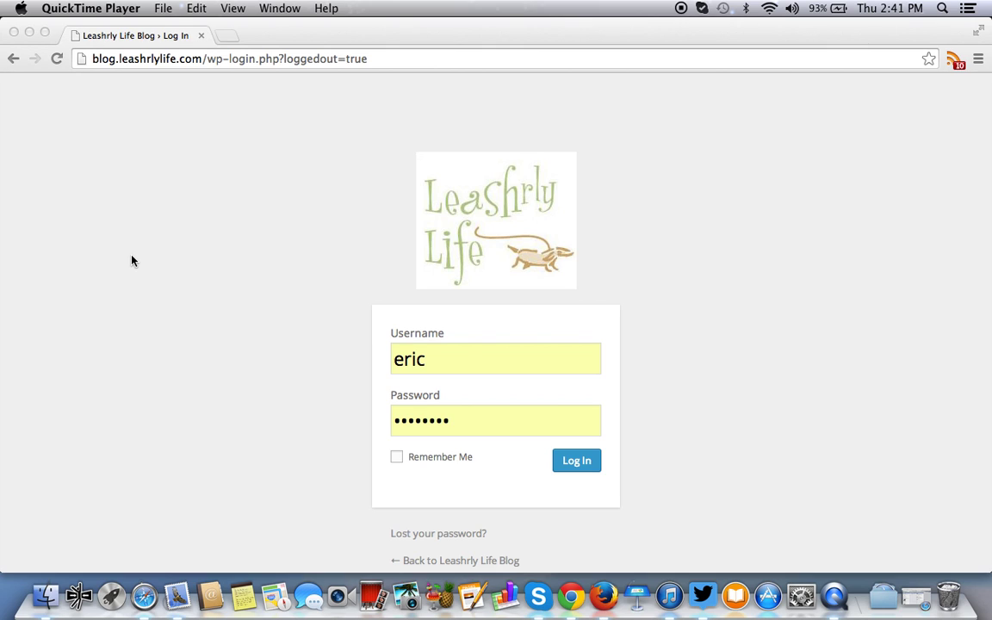
Log in with the contributor's username and password, re-entering the password after the first attempt is rejected.
left_click(446, 365)
key("BackSpace")
type("sts")
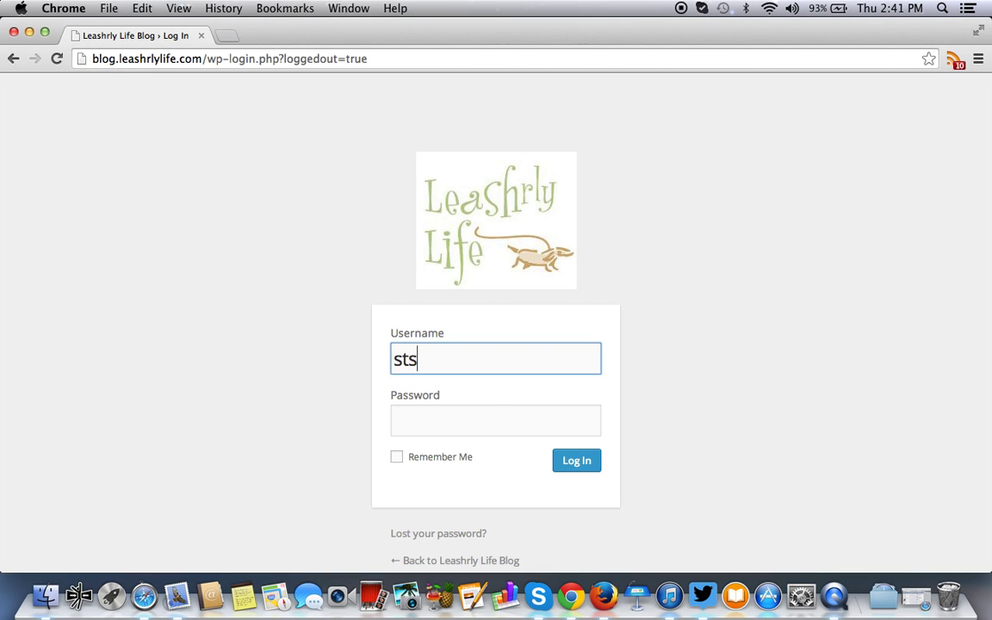
key("BackSpace")
type("aff")
left_click(431, 429)
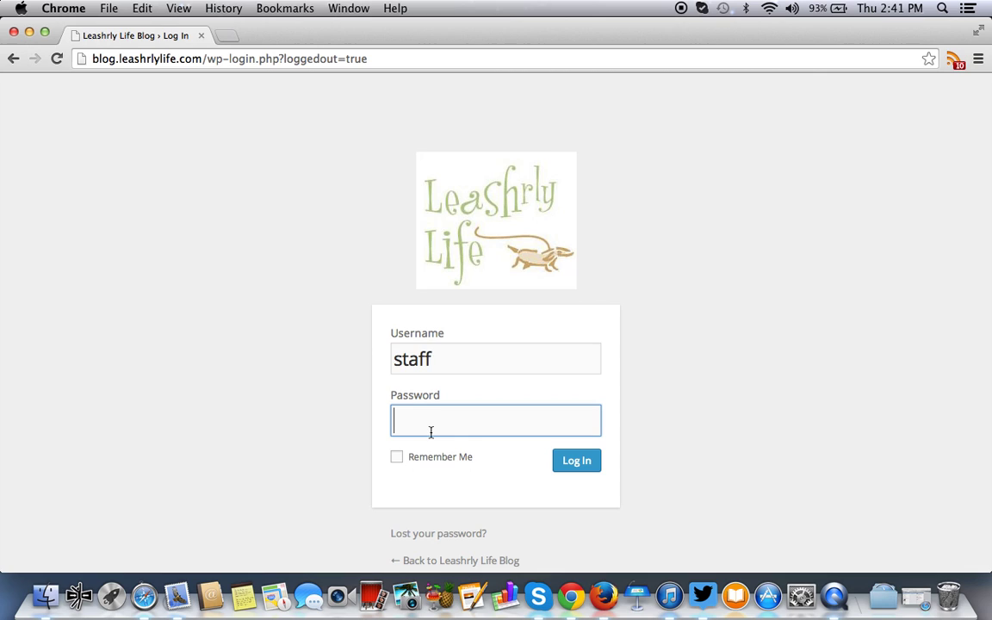
type("••••••••••••••")
left_click(589, 466)
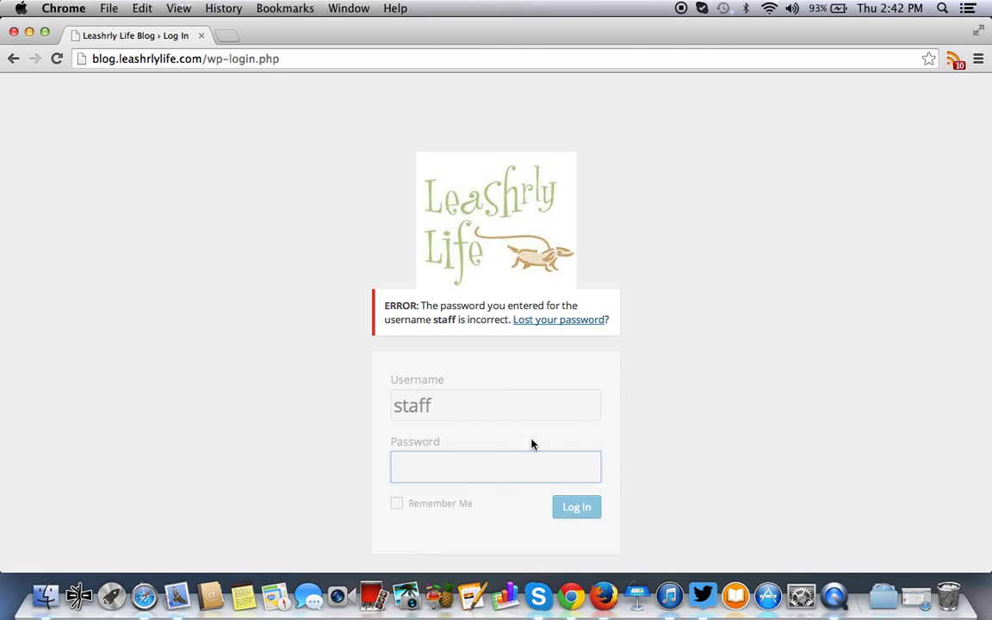
type("•••••••")
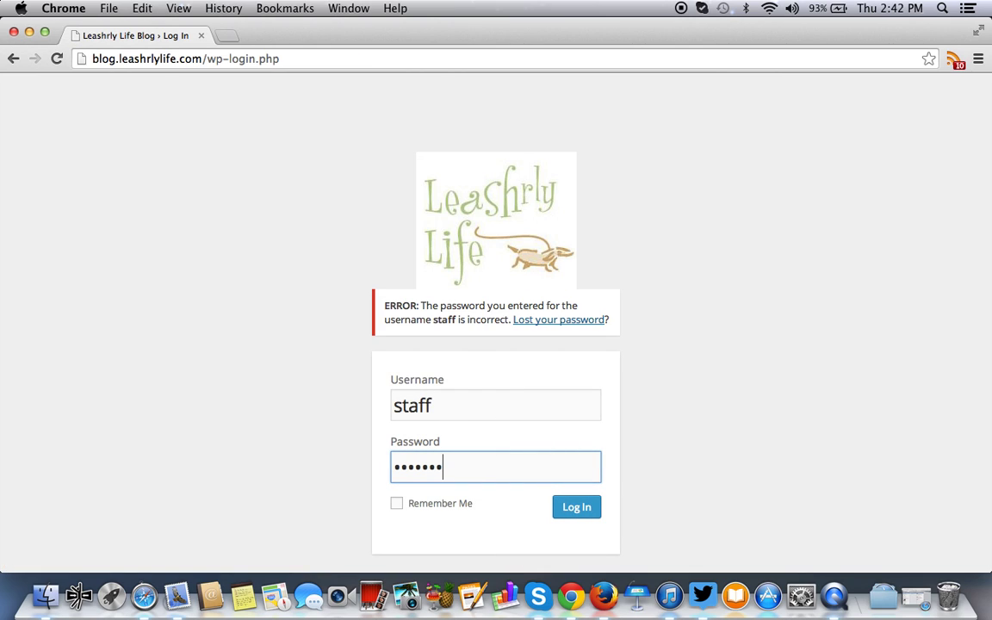
type("•")
key("Return")
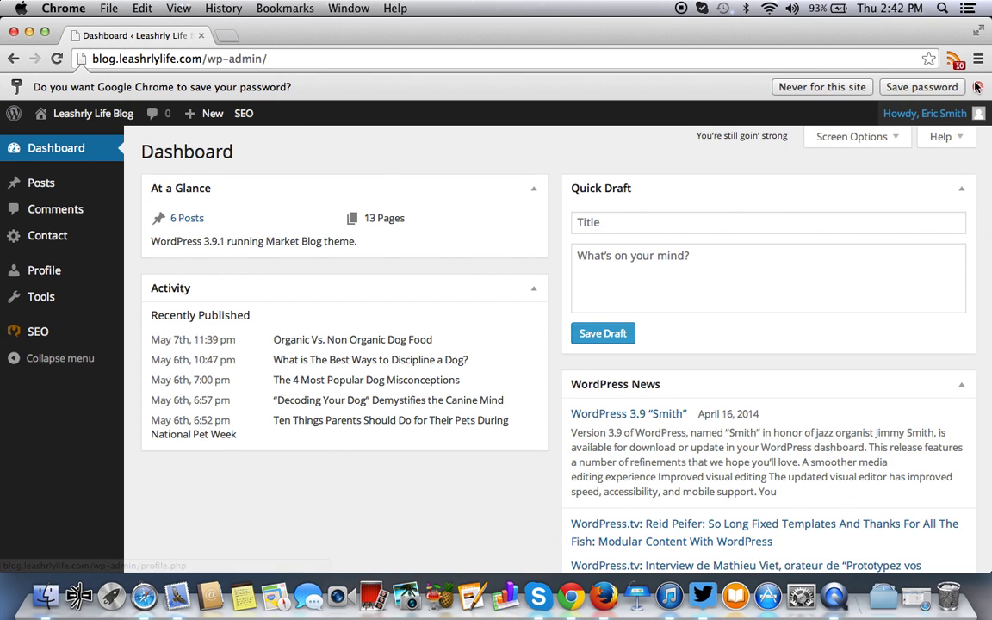
Dismiss the save-password bar, load blog.leashrlylife.com in a new tab, and return to the Dashboard tab.
left_click(918, 87)
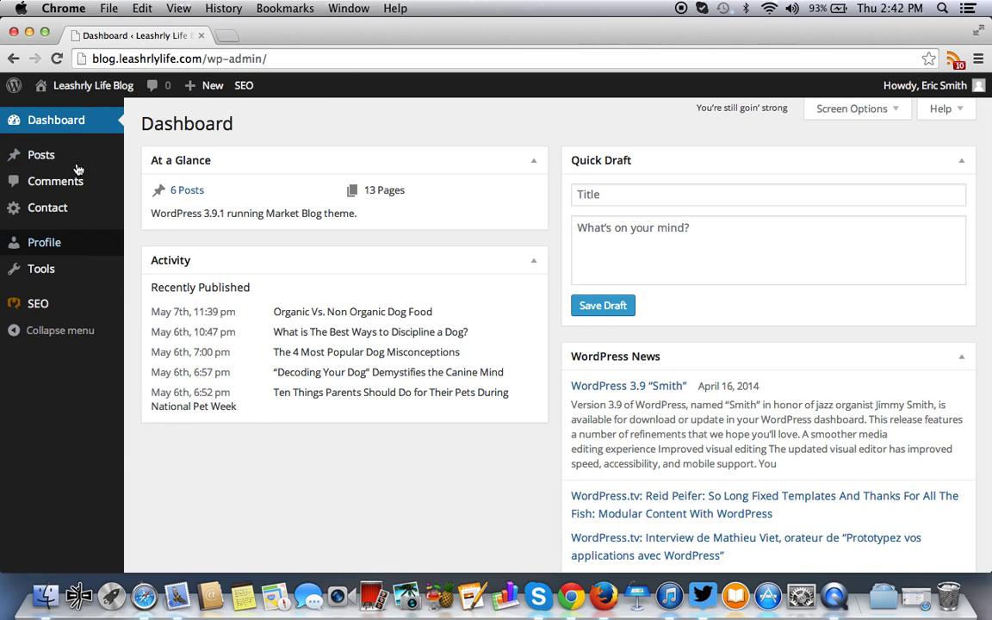
left_click(225, 36)
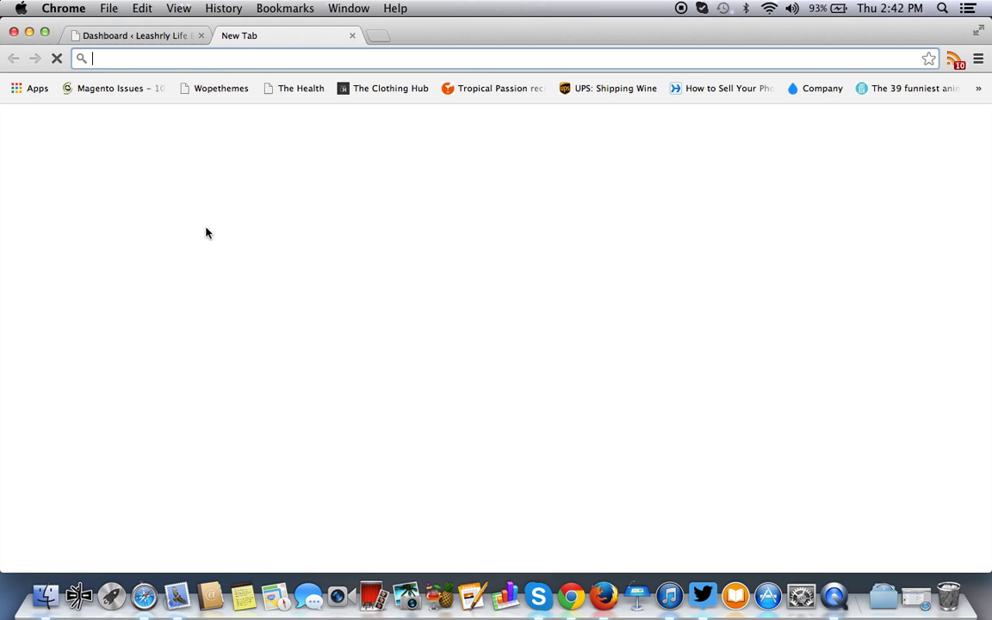
type("vblog")
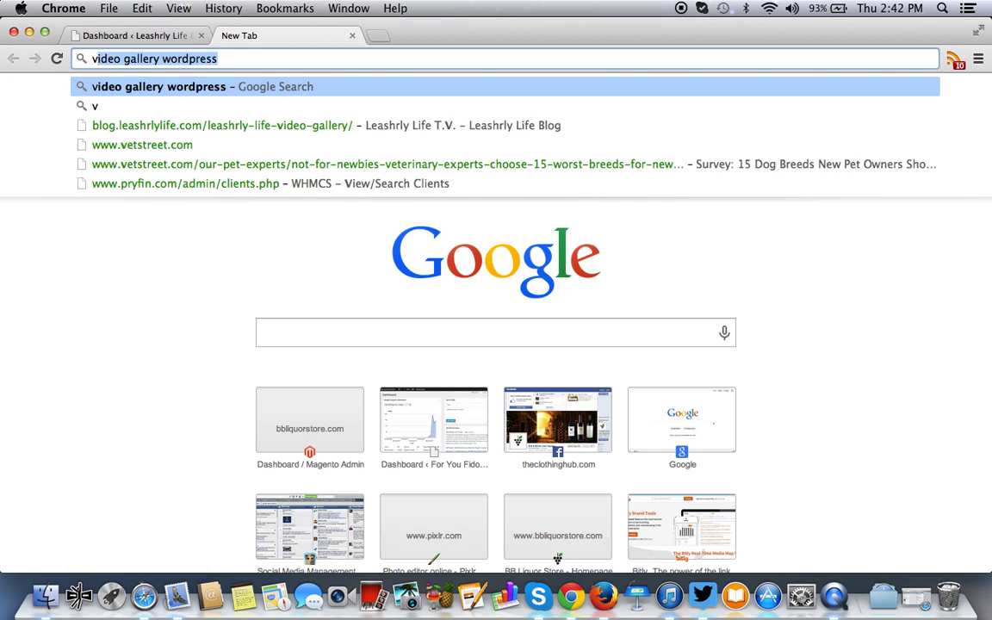
key("BackSpace")
key("BackSpace")
key("BackSpace")
key("BackSpace")
key("BackSpace")
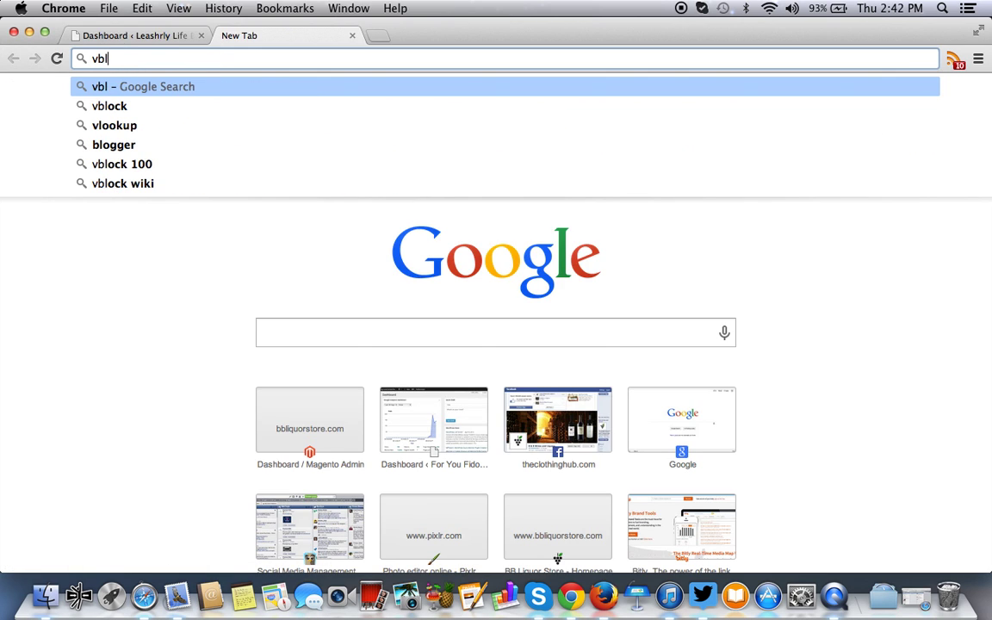
type("blog.bbliquorstore.com")
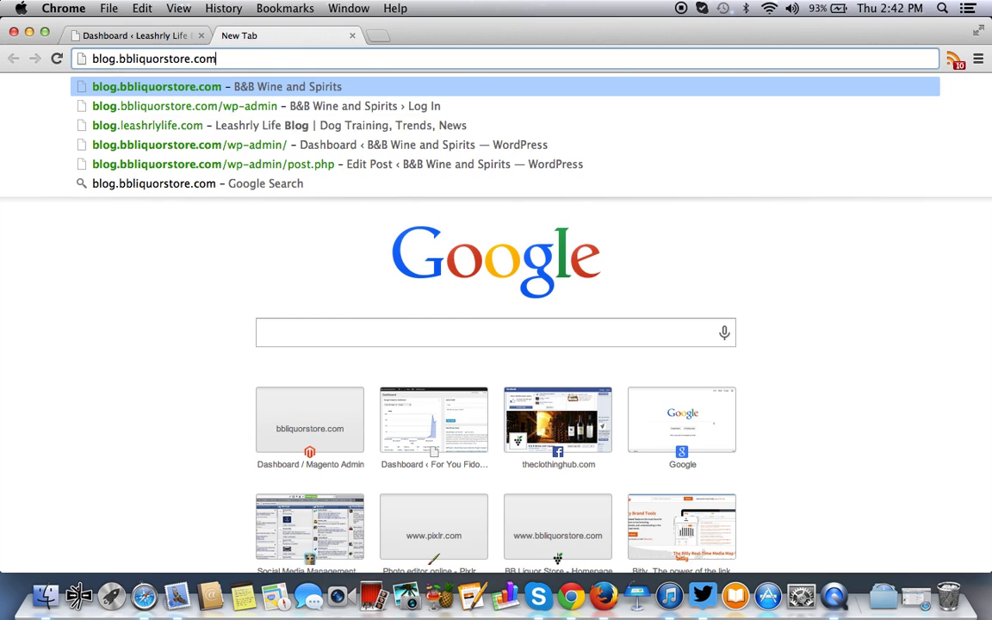
key("BackSpace")
key("BackSpace")
key("BackSpace")
key("BackSpace")
key("BackSpace")
key("BackSpace")
key("BackSpace")
key("BackSpace")
key("BackSpace")
key("BackSpace")
key("BackSpace")
key("BackSpace")
key("BackSpace")
key("BackSpace")
key("BackSpace")
key("BackSpace")
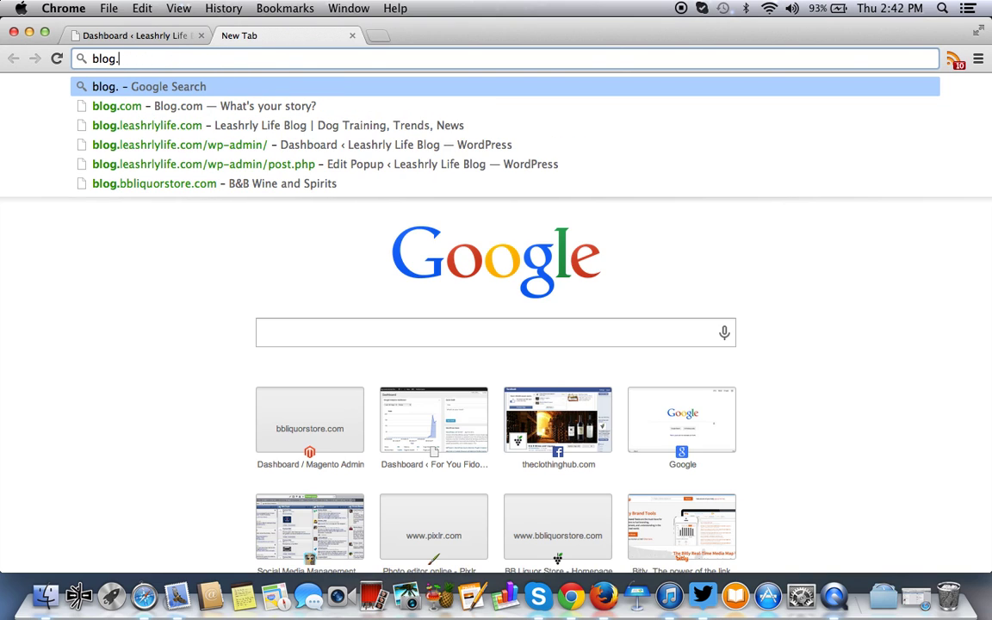
type("b")
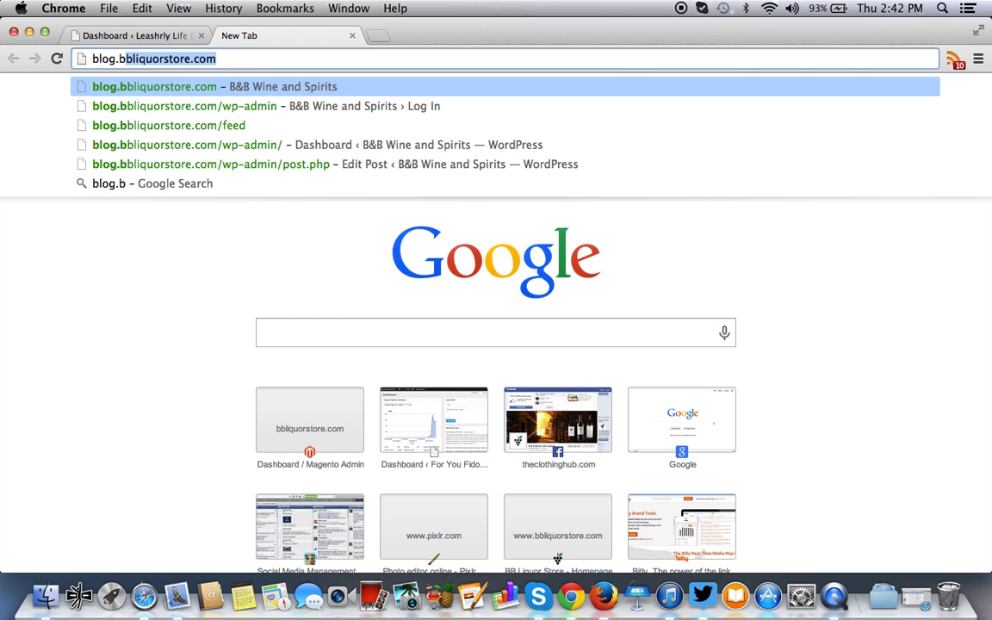
key("BackSpace")
key("BackSpace")
type("le")
key("Return")
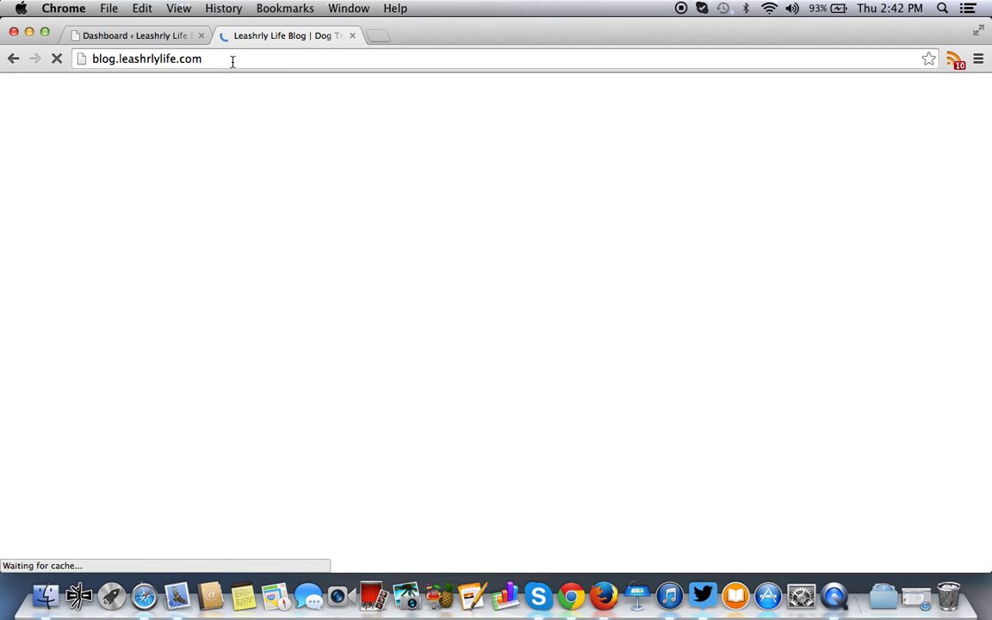
left_click(232, 61)
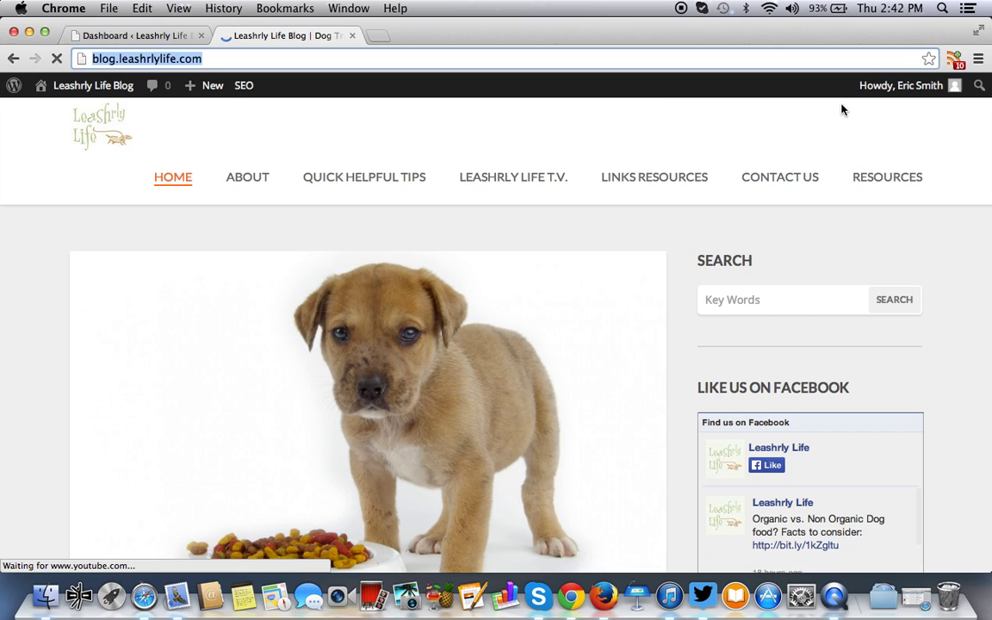
left_click(140, 38)
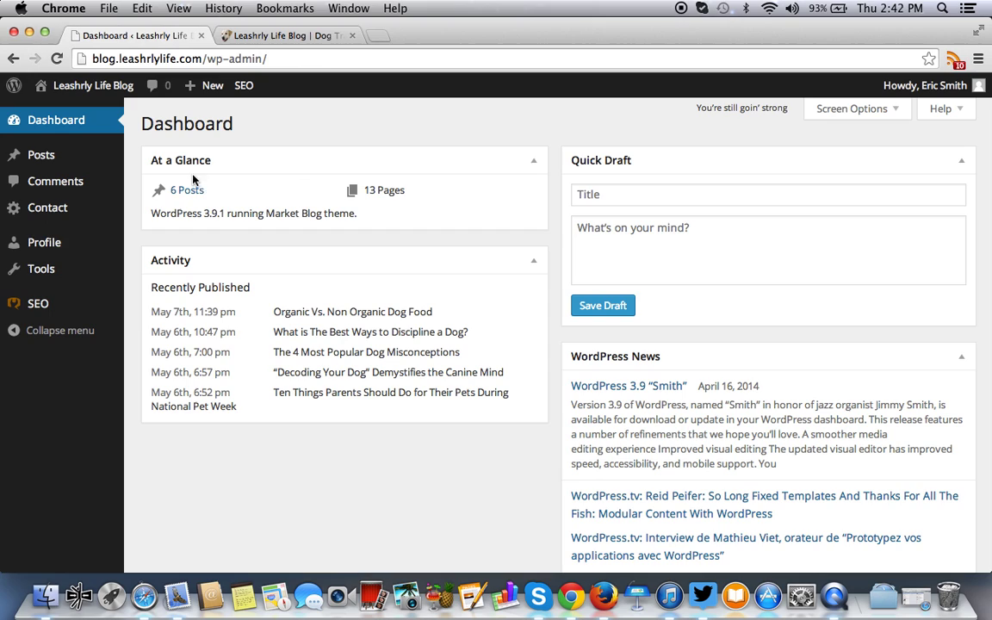
Create a new post via Posts > Add New and paste the 'Grooming: 5 Signs Your Dog Needs a Bath' article into its body.
mouse_move(83, 164)
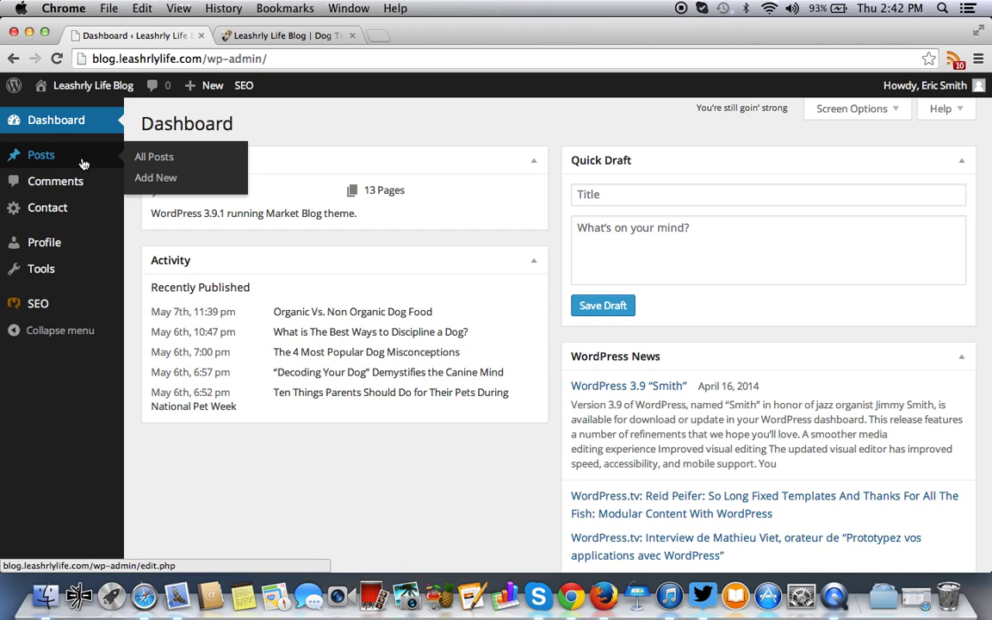
left_click(175, 180)
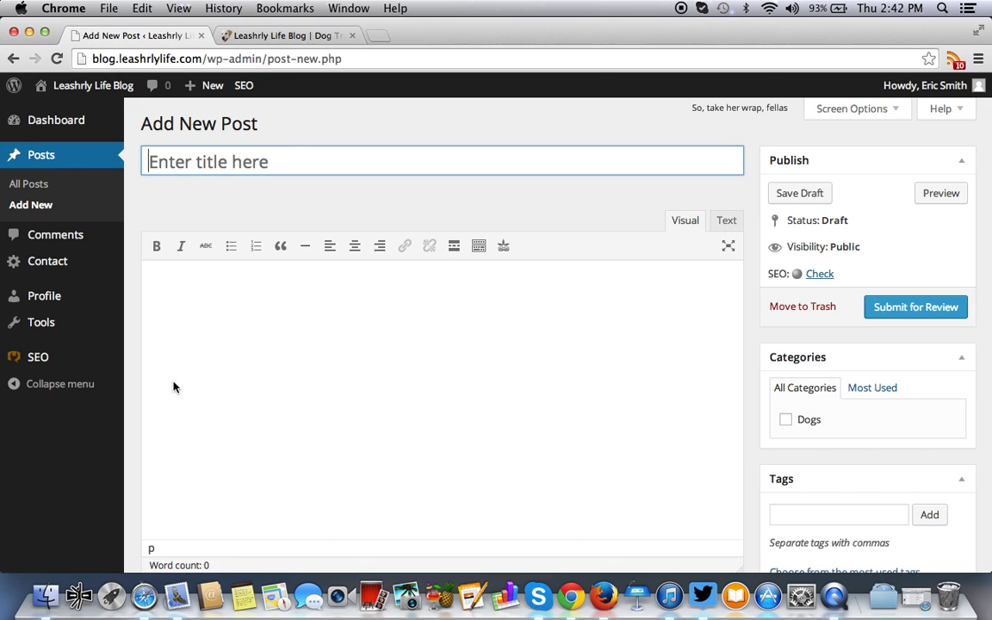
left_click(373, 348)
key("super+v")
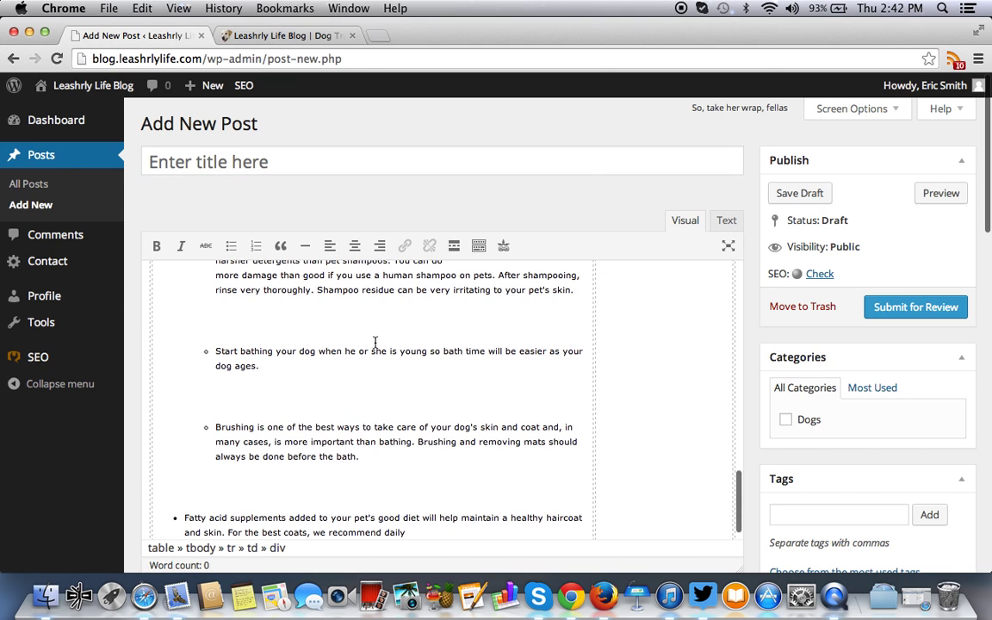
scroll(375, 343, "up", 10)
scroll(376, 342, "down", 1)
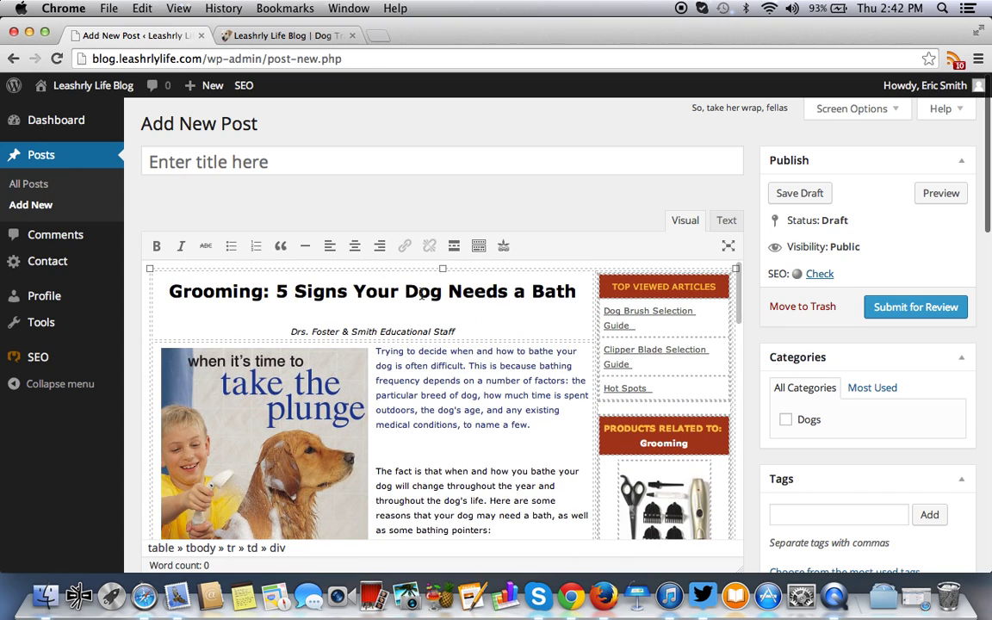
scroll(502, 323, "up", 1)
Enter '5 Signs Your Dog Needs a Bath' as the post title and tick the Dogs category.
left_click(335, 168)
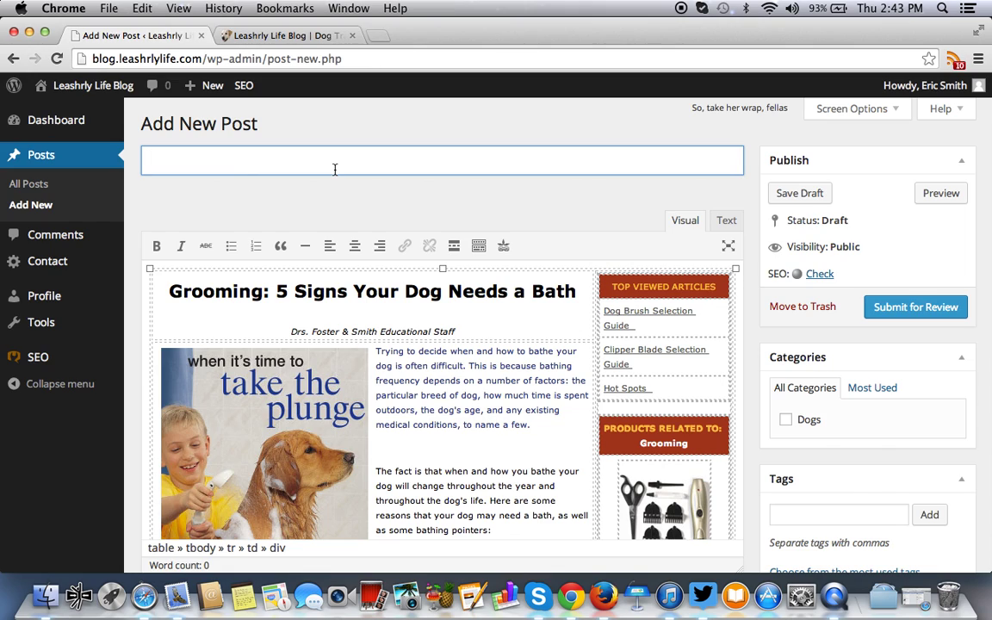
type("5 Signs")
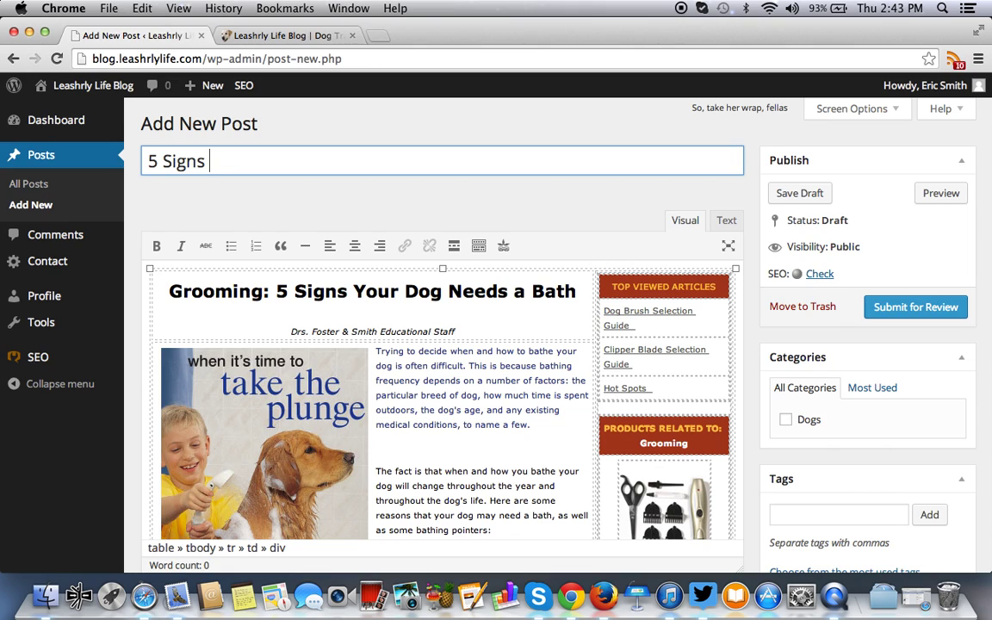
type("Your Dog may")
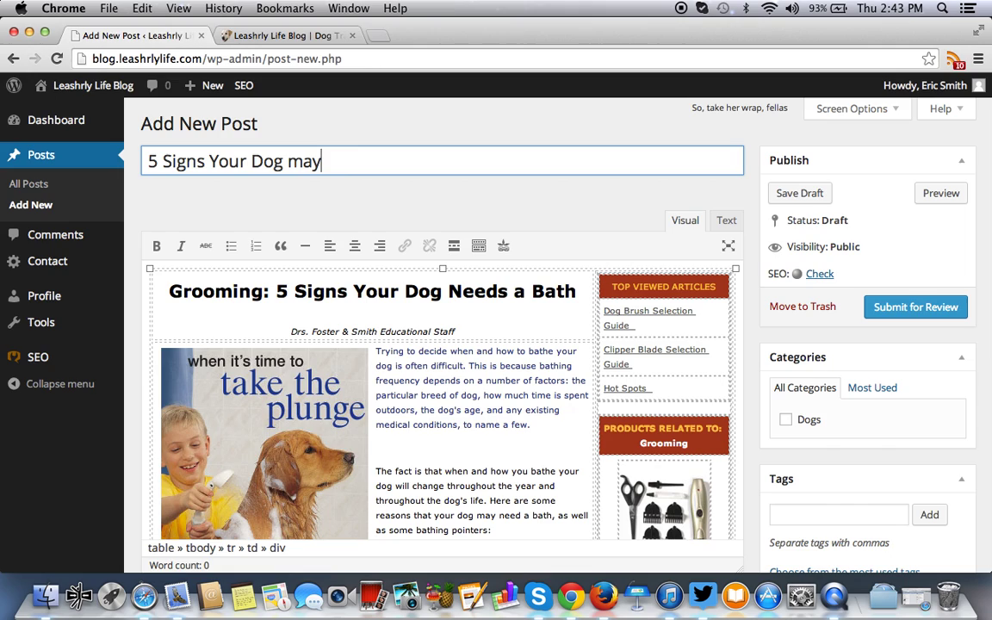
type(" need a")
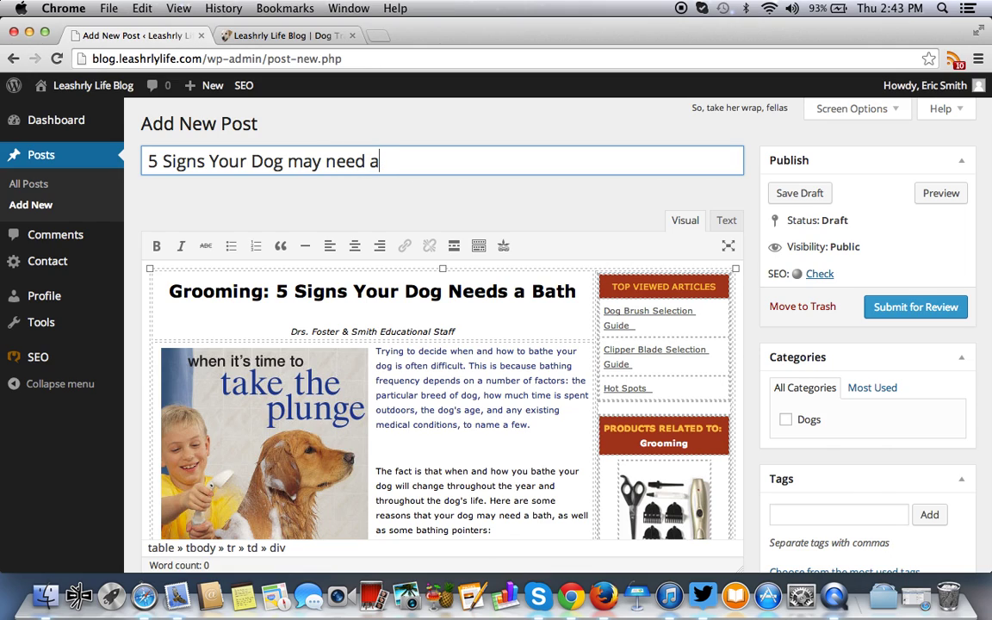
key("BackSpace")
key("BackSpace")
key("BackSpace")
key("BackSpace")
key("BackSpace")
key("BackSpace")
key("BackSpace")
key("BackSpace")
key("BackSpace")
key("BackSpace")
key("BackSpace")
key("BackSpace")
key("BackSpace")
key("BackSpace")
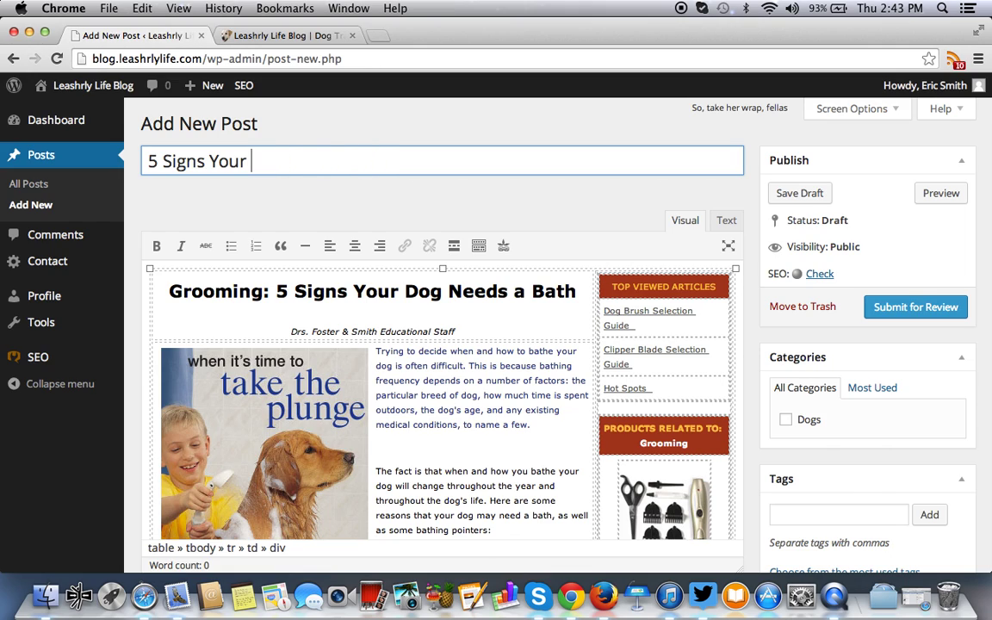
type("Dog Needs a")
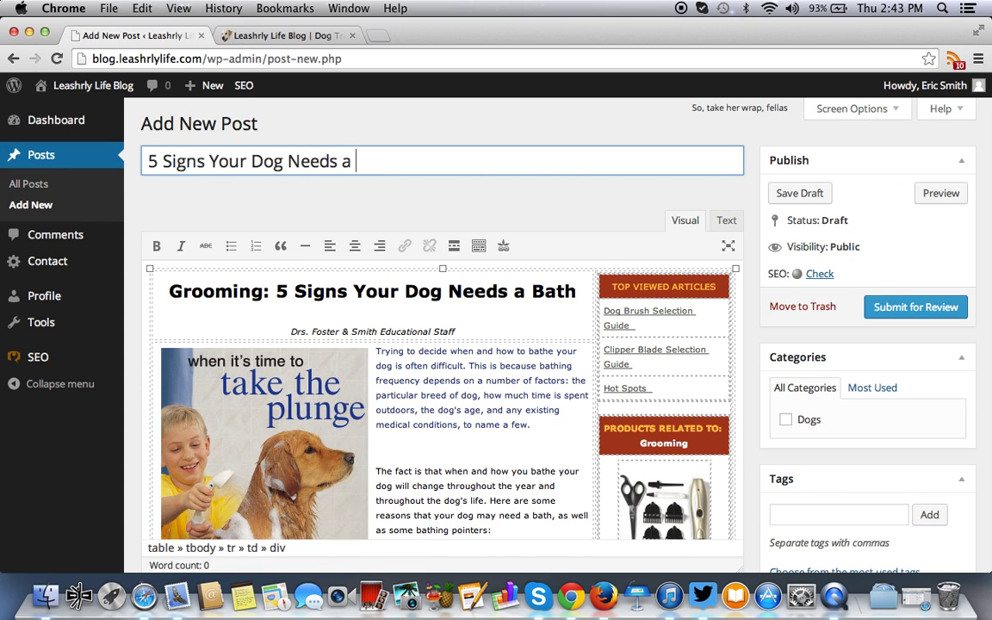
type(" Bath")
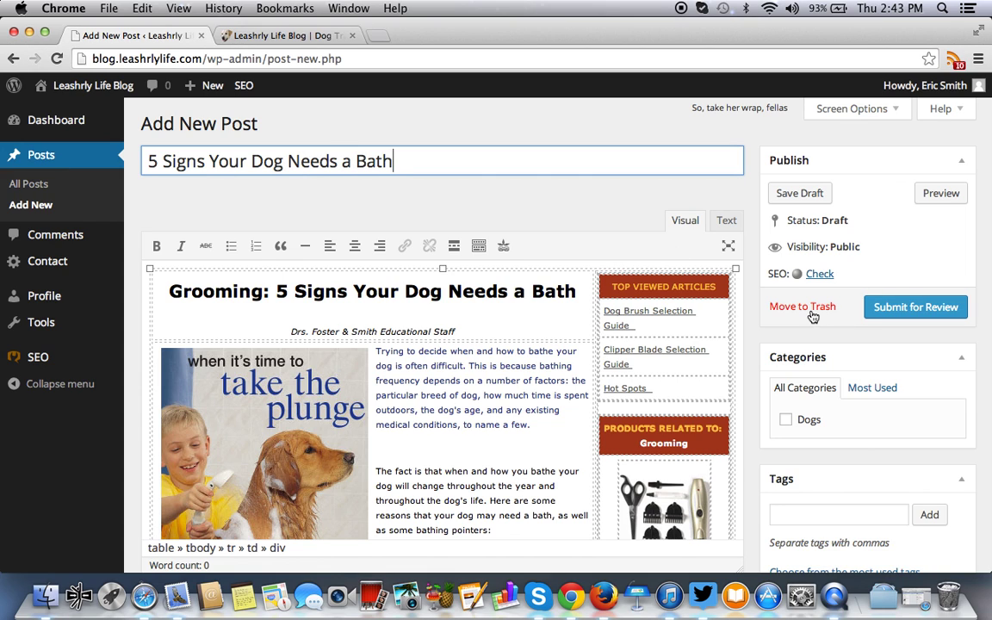
scroll(810, 315, "down", 2)
left_click(786, 340)
Copy the post title into the Yoast Focus Keyword, SEO Title and Meta Description fields.
scroll(787, 341, "down", 5)
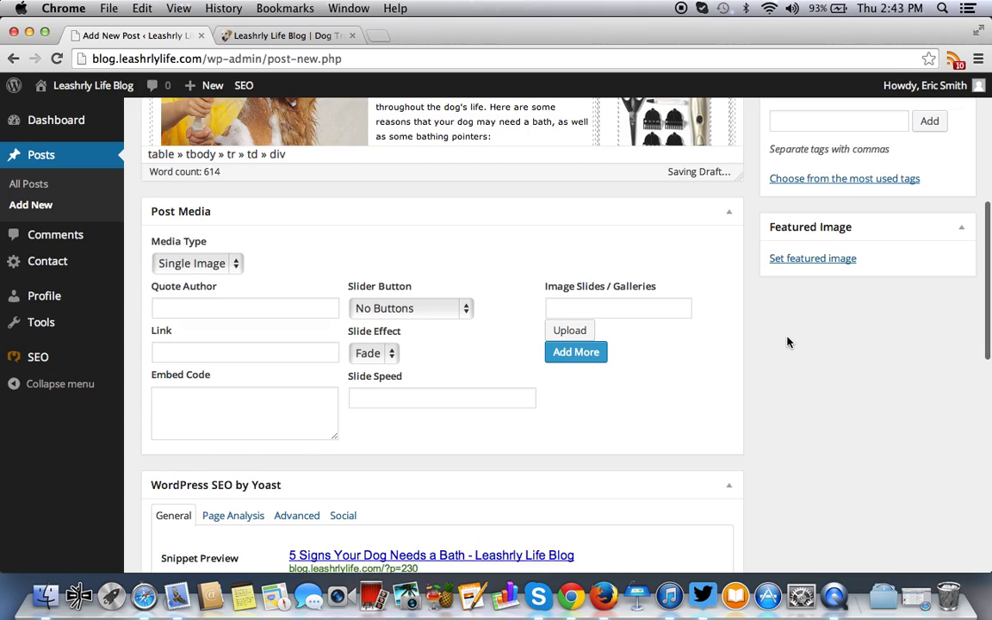
scroll(787, 342, "down", 5)
scroll(786, 337, "up", 10)
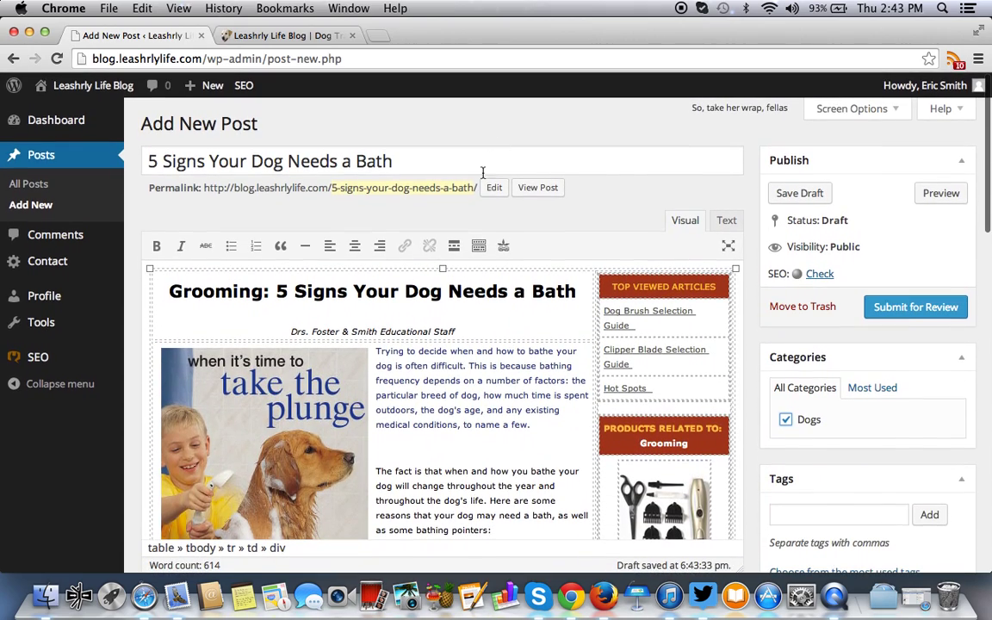
triple_click(470, 171)
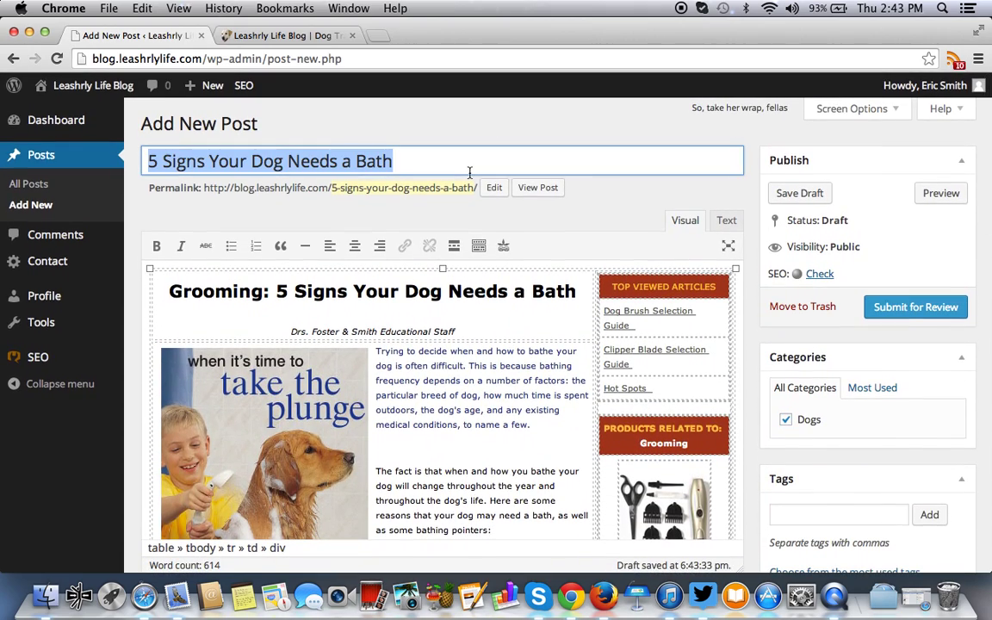
key("super+c")
scroll(470, 172, "down", 5)
scroll(469, 171, "down", 10)
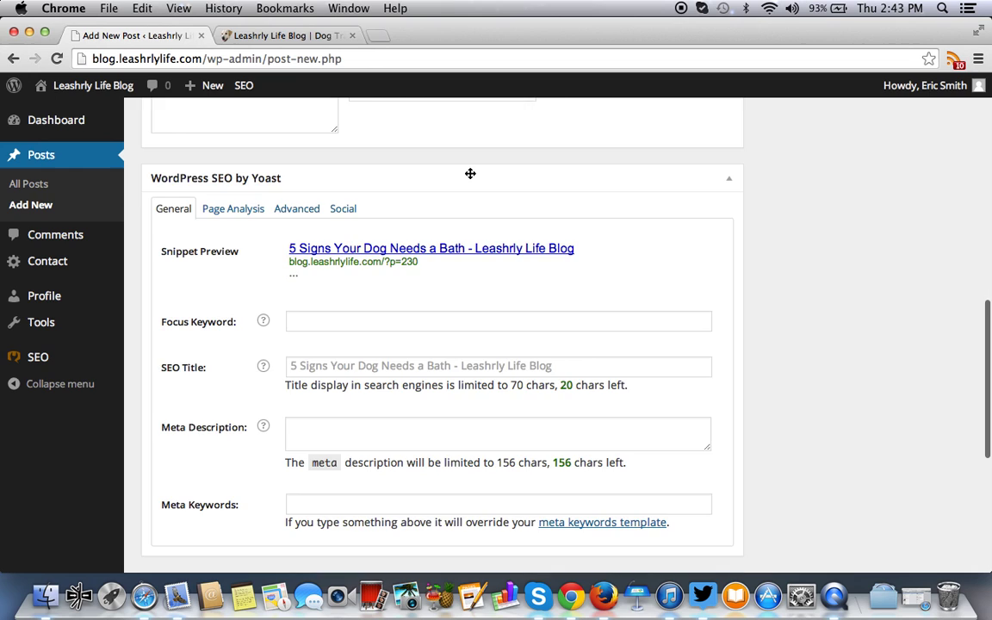
left_click(399, 199)
key("super+v")
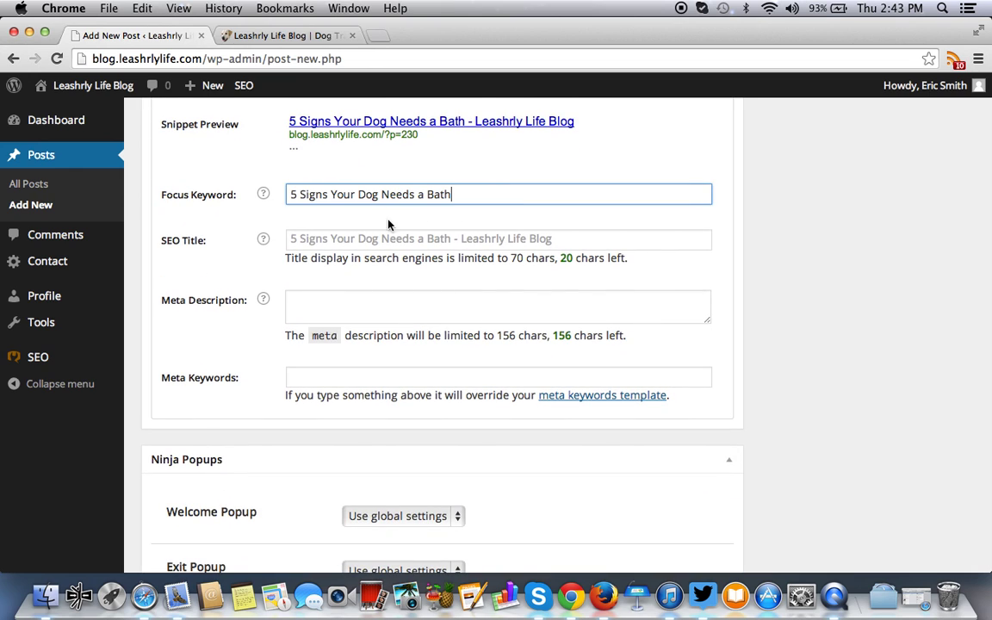
left_click(372, 235)
key("super+v")
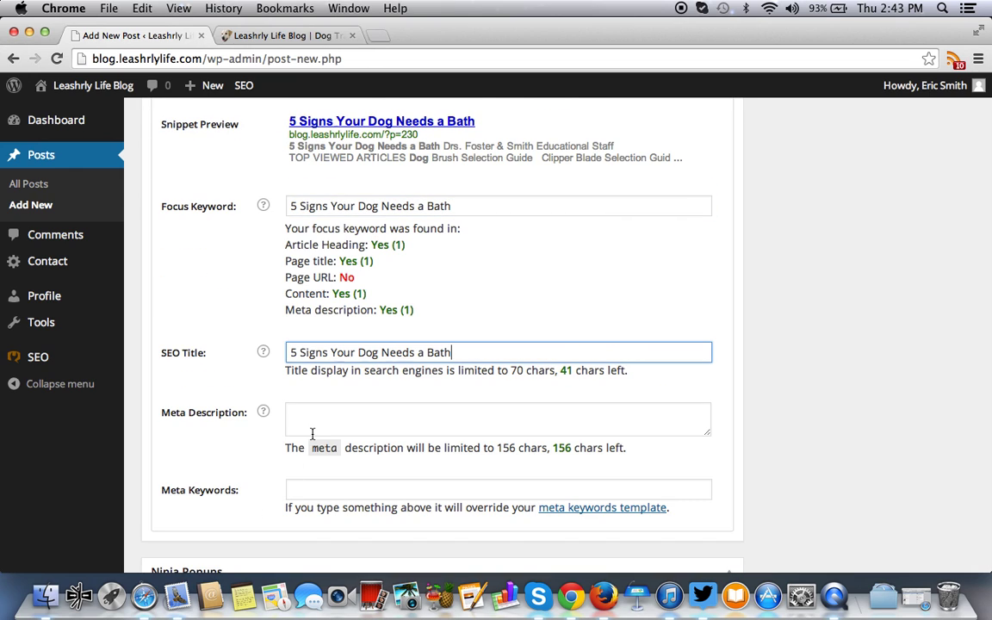
left_click(312, 426)
key("super+v")
Append the article's first paragraph to the meta description, trimming it to the opening sentence.
scroll(312, 435, "down", 4)
scroll(312, 439, "up", 15)
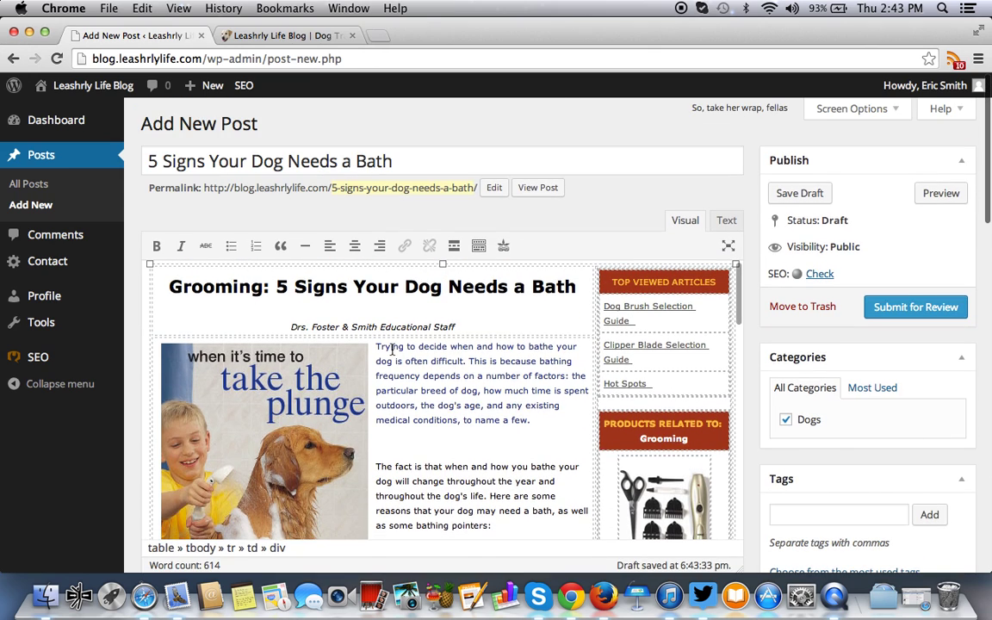
left_click_drag(379, 348, 492, 441)
scroll(491, 441, "down", 12)
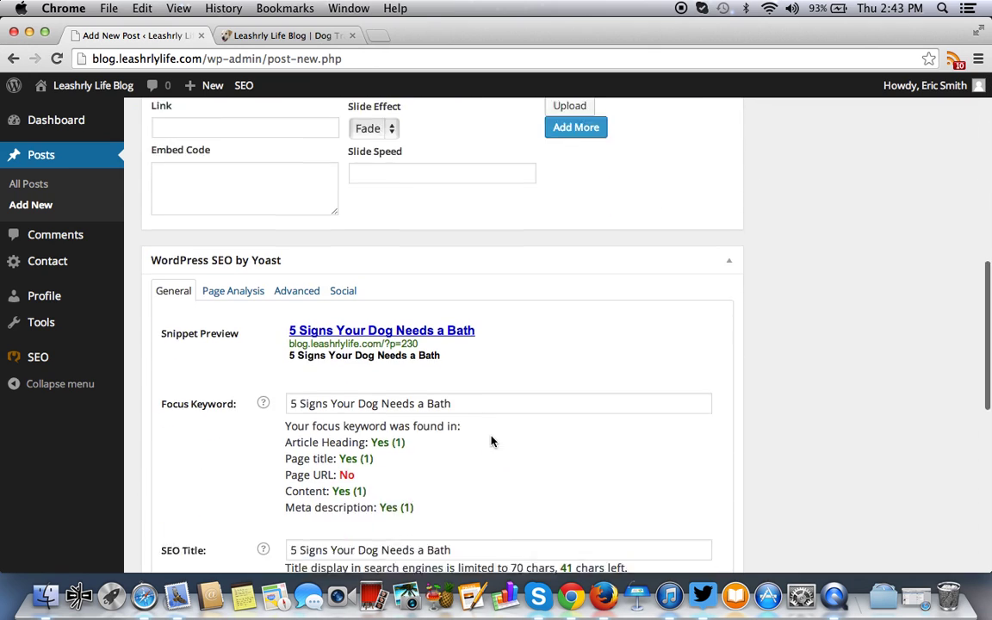
left_click(505, 374)
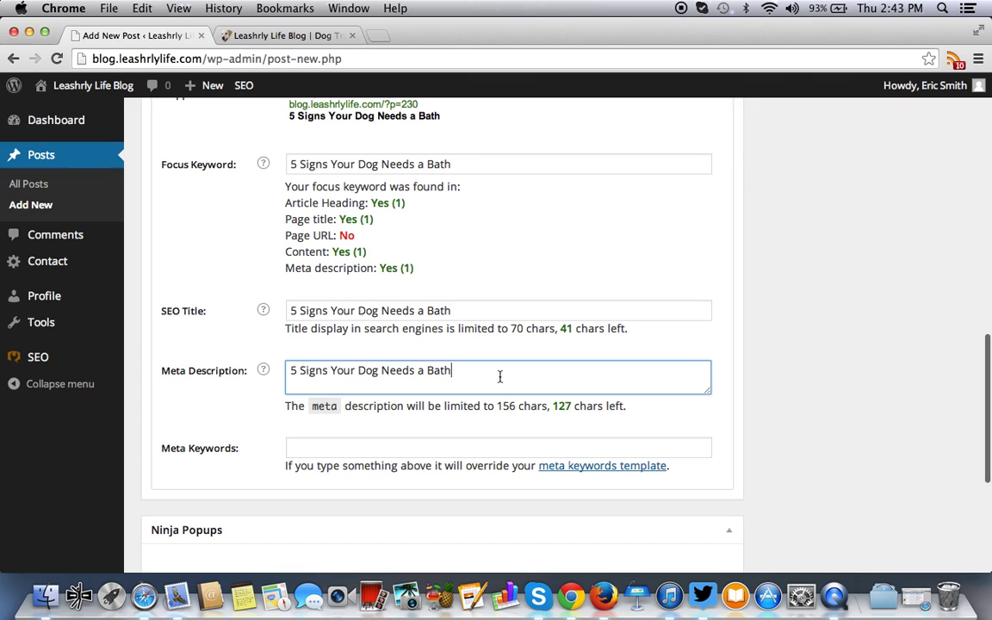
key("super+v")
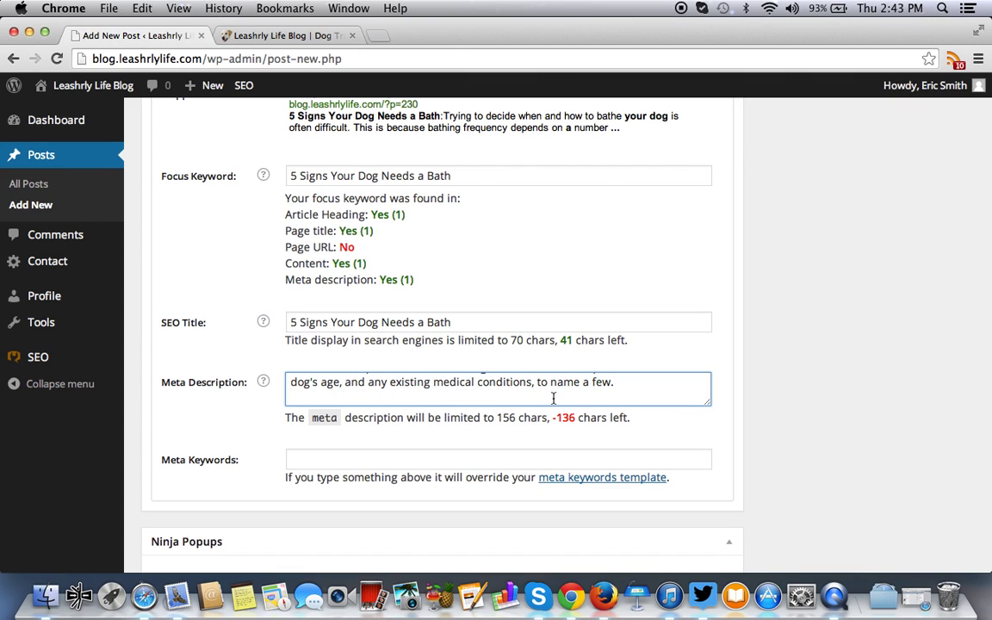
scroll(529, 399, "up", 3)
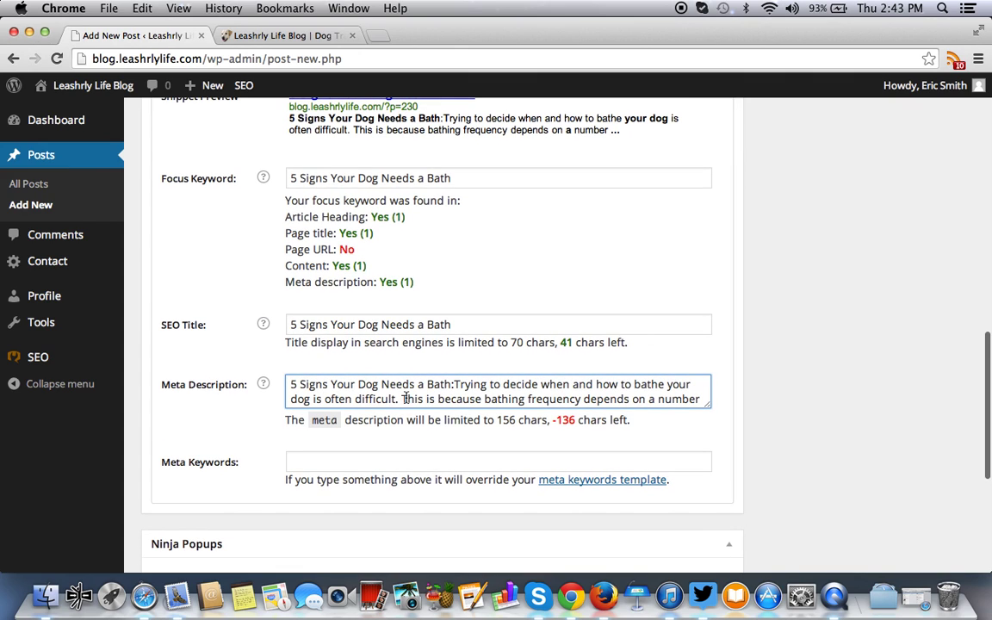
left_click_drag(404, 398, 427, 446)
key("BackSpace")
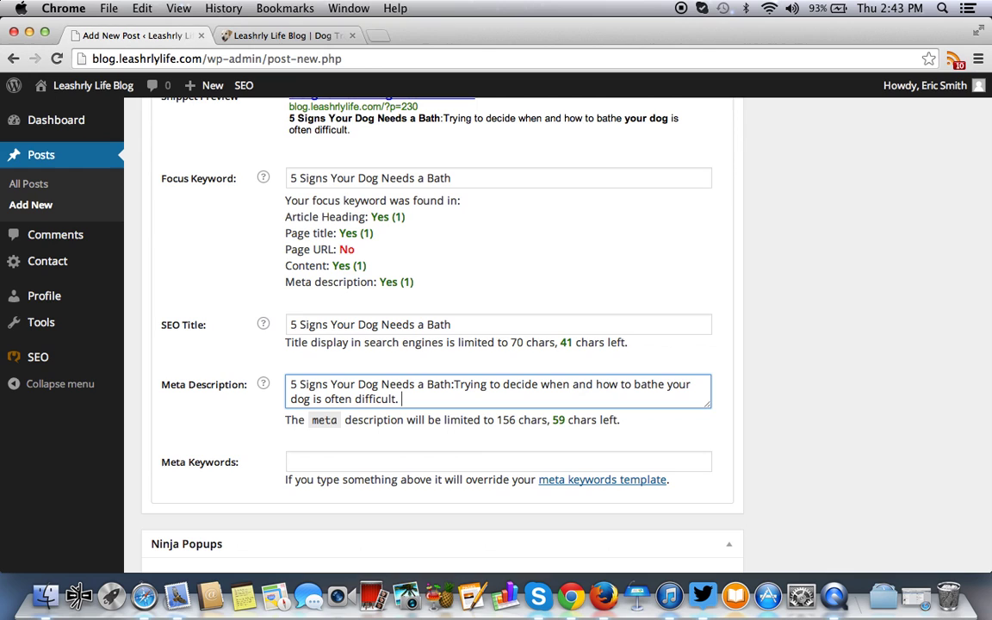
scroll(773, 422, "up", 5)
scroll(772, 422, "up", 5)
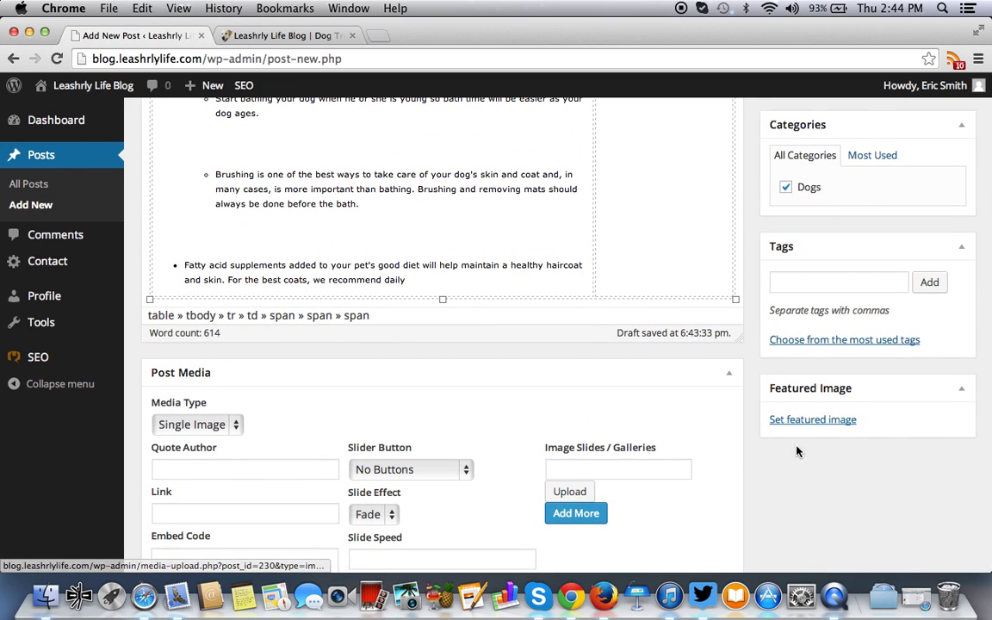
Submit the '5 Signs Your Dog Needs a Bath' post for review from the Publish box.
scroll(790, 308, "up", 5)
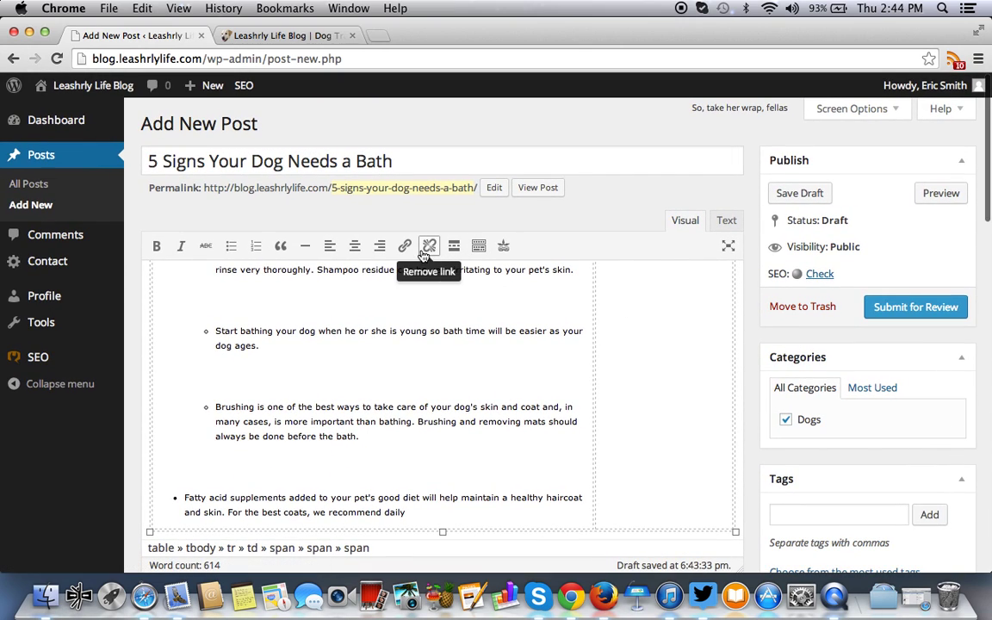
left_click(896, 308)
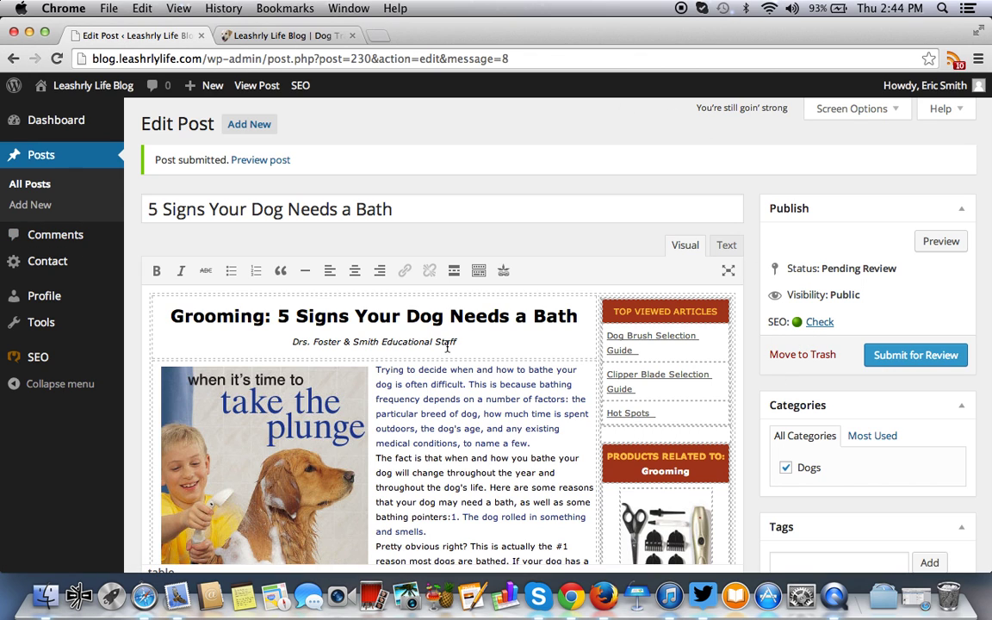
scroll(22, 380, "down", 15)
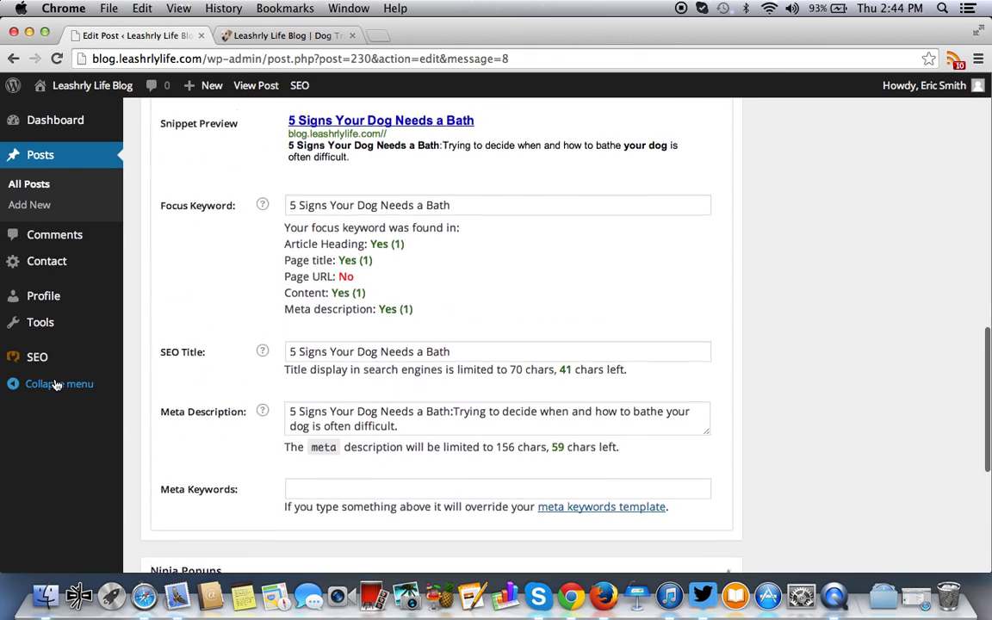
scroll(56, 384, "up", 15)
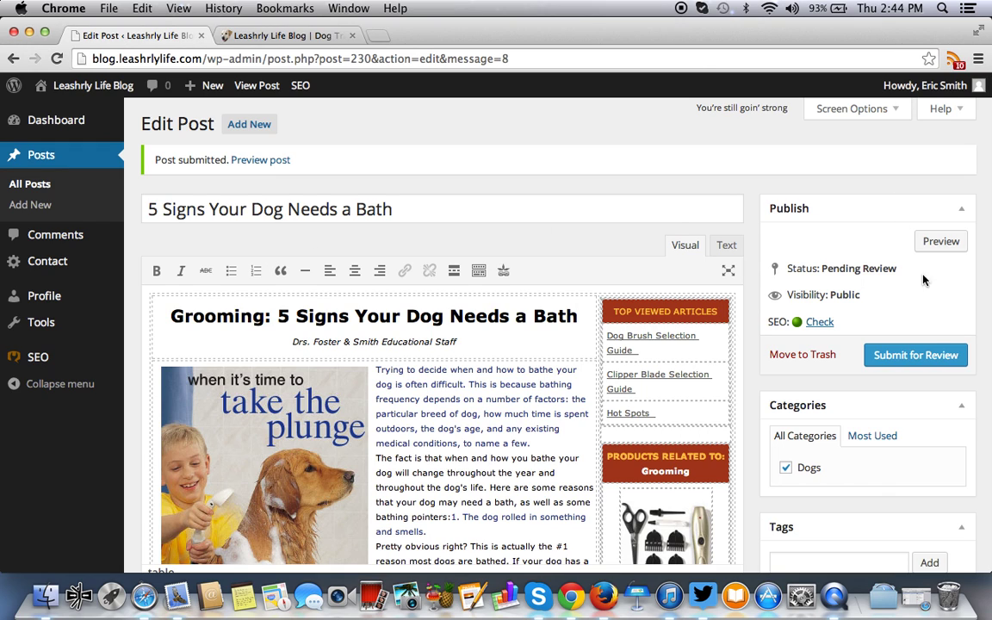
From the blog tab, close the newsletter popup, go to the Dashboard and log out of the contributor account.
left_click(325, 40)
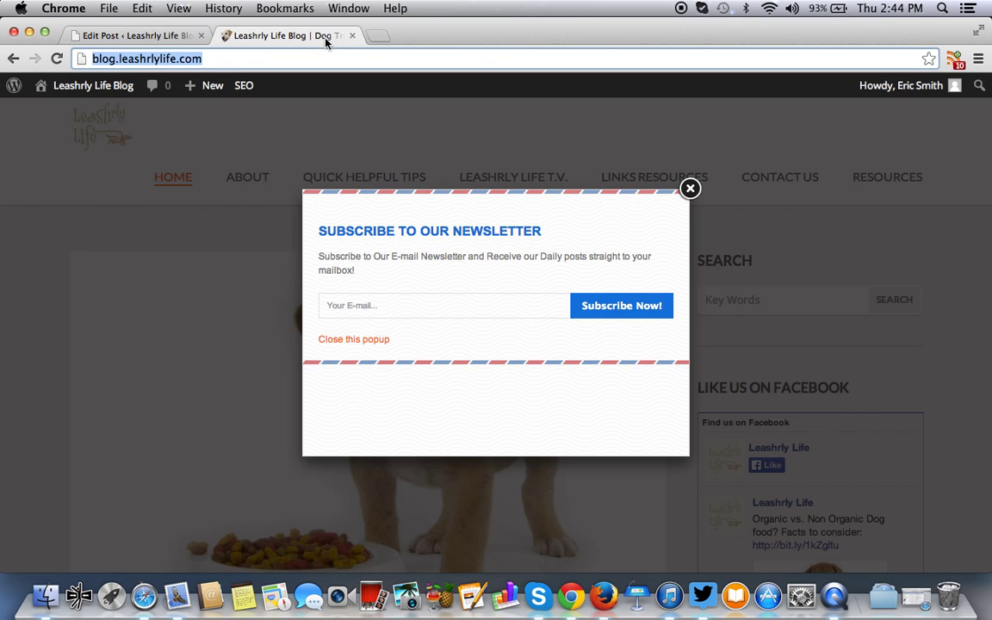
left_click(690, 188)
mouse_move(102, 92)
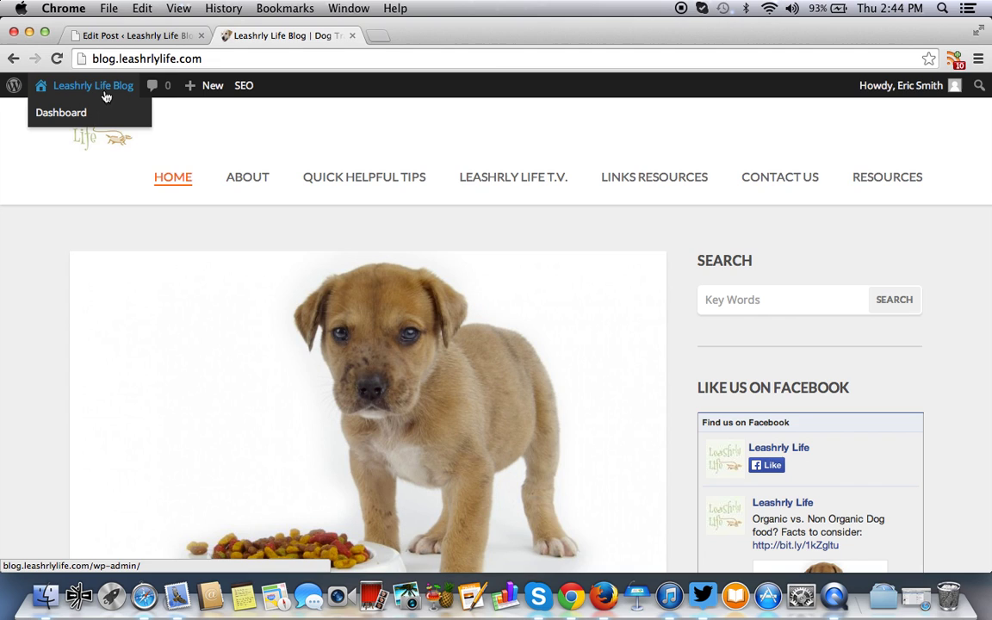
left_click(78, 122)
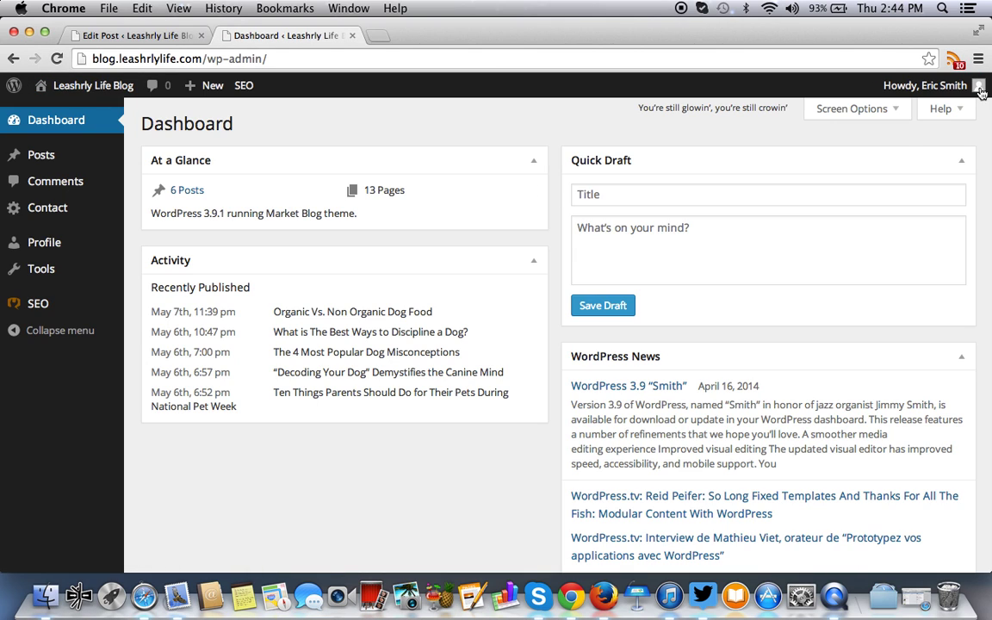
mouse_move(954, 97)
left_click(892, 176)
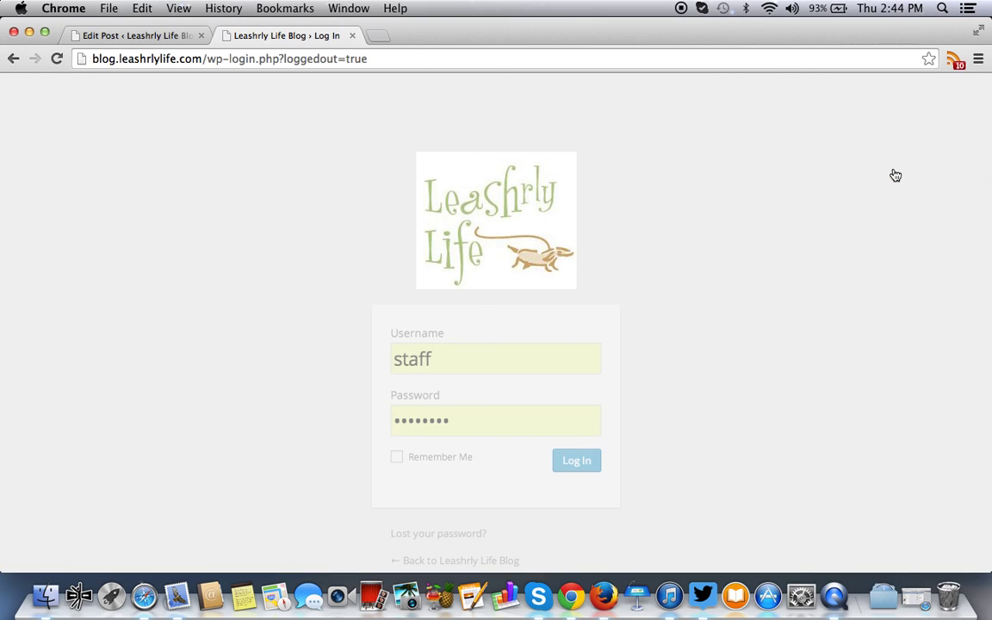
Log back in with the administrator's username and password.
left_click(483, 356)
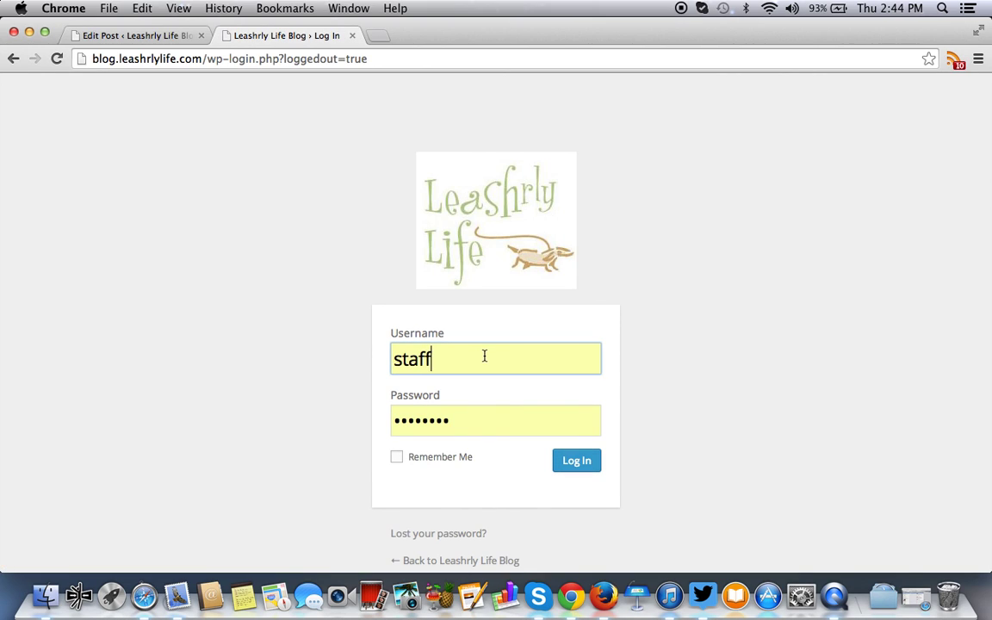
key("super+a")
key("BackSpace")
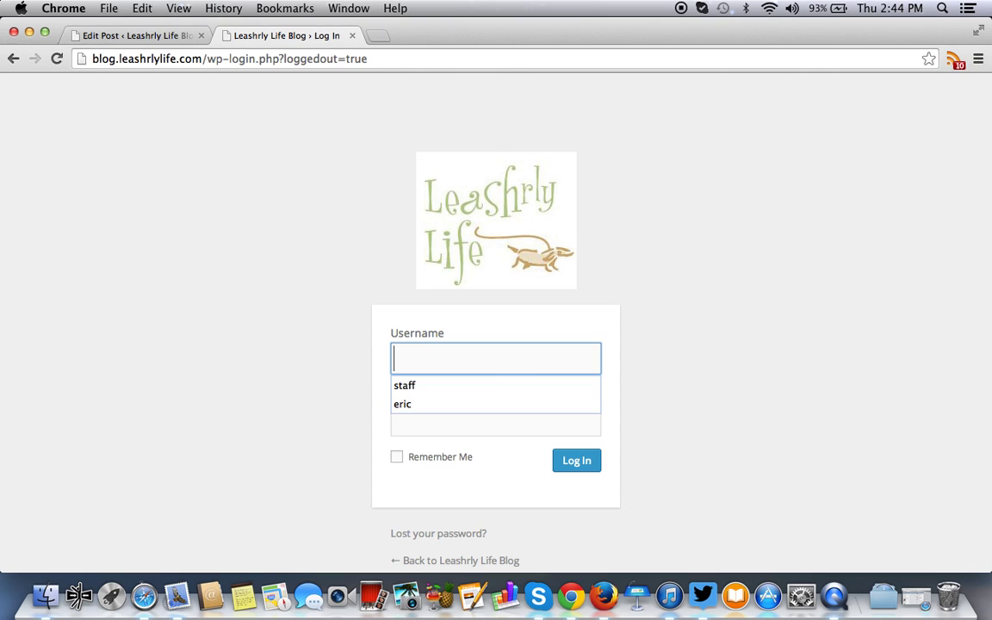
type("eric")
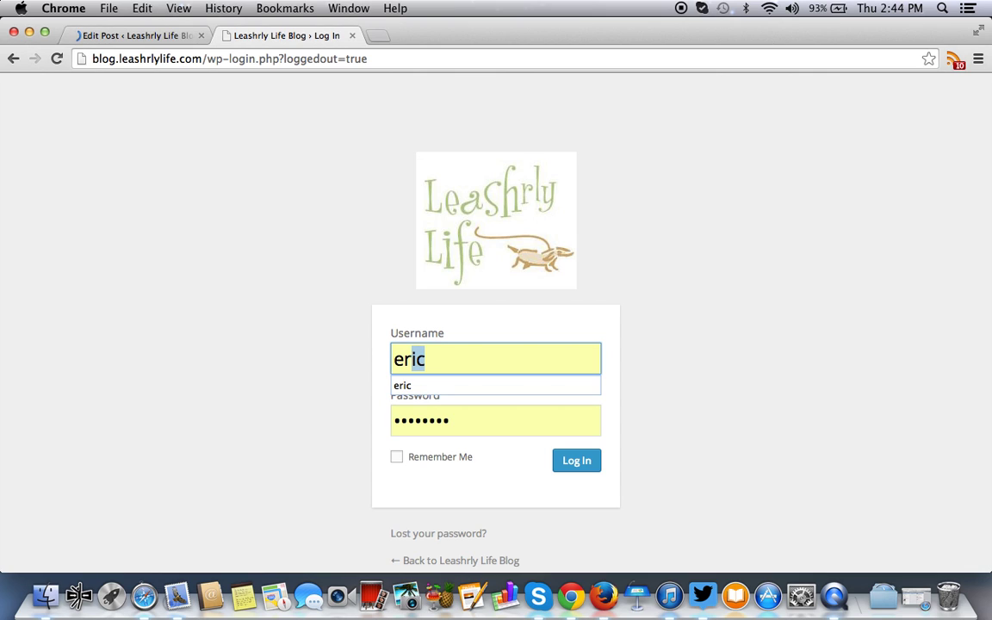
key("Tab")
type("*****")
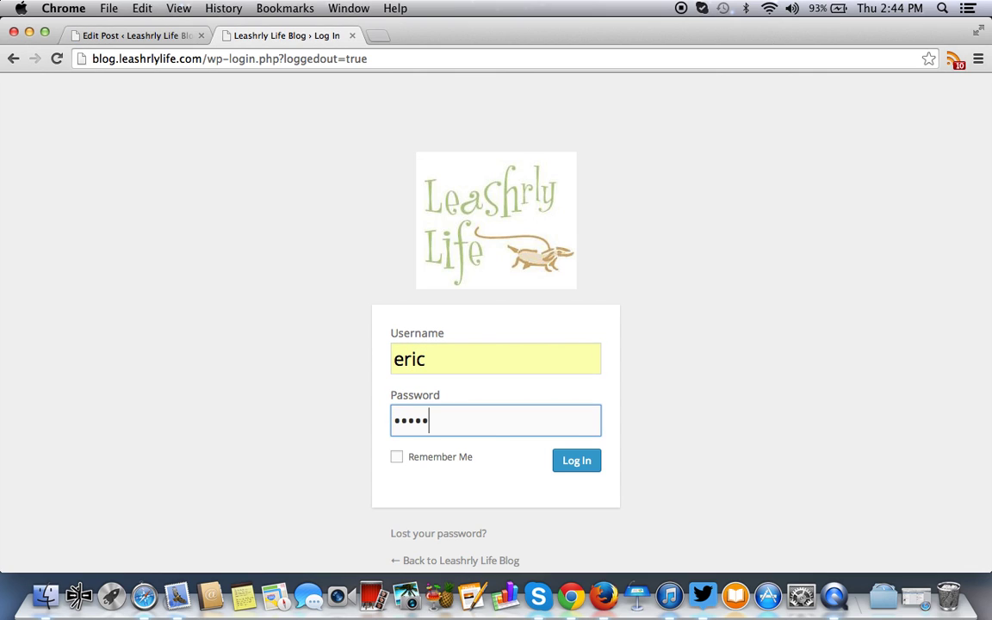
left_click(574, 469)
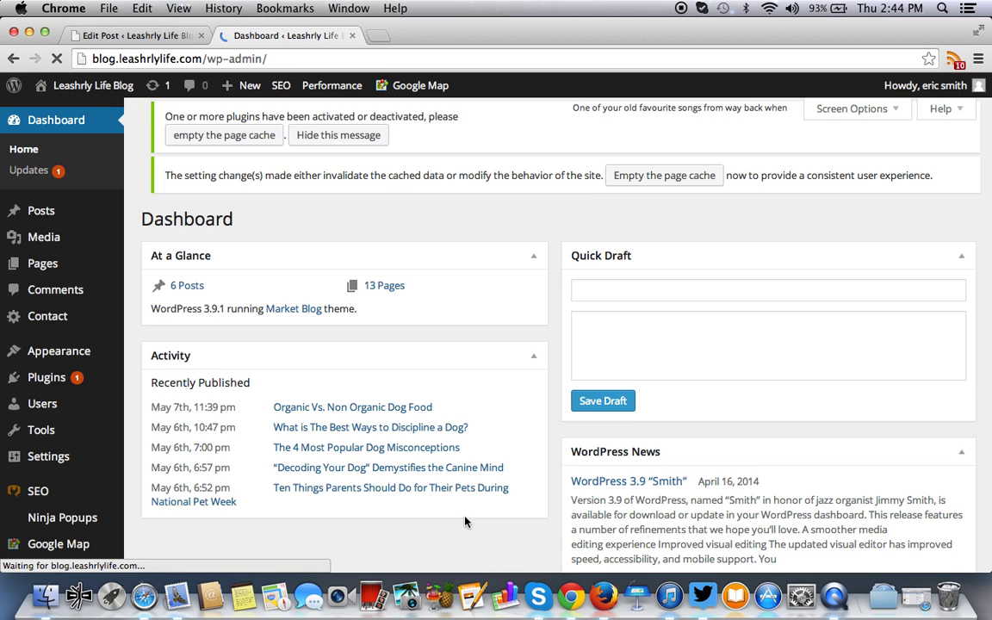
mouse_move(116, 429)
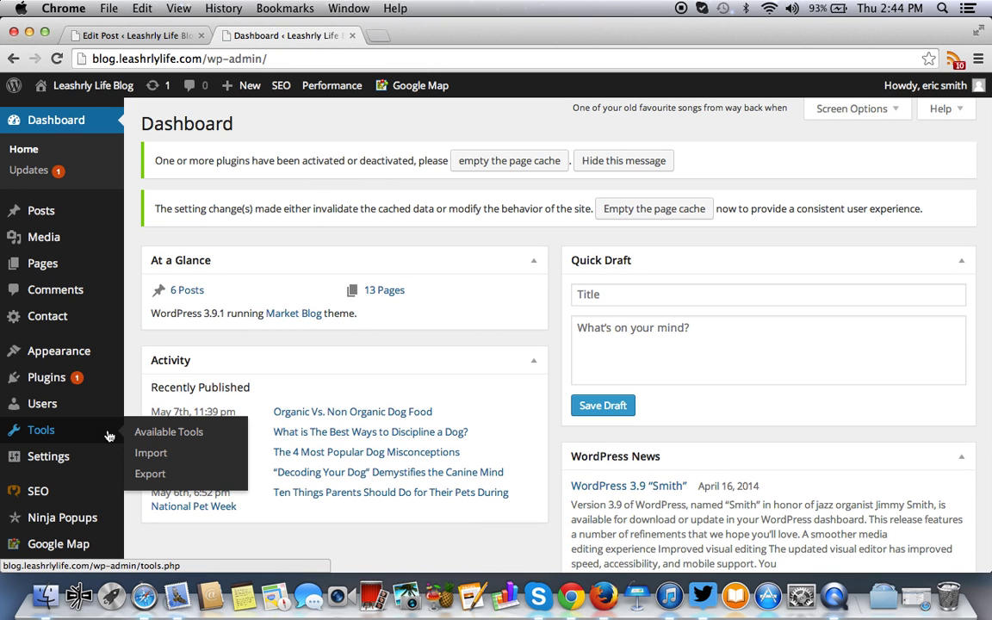
mouse_move(121, 467)
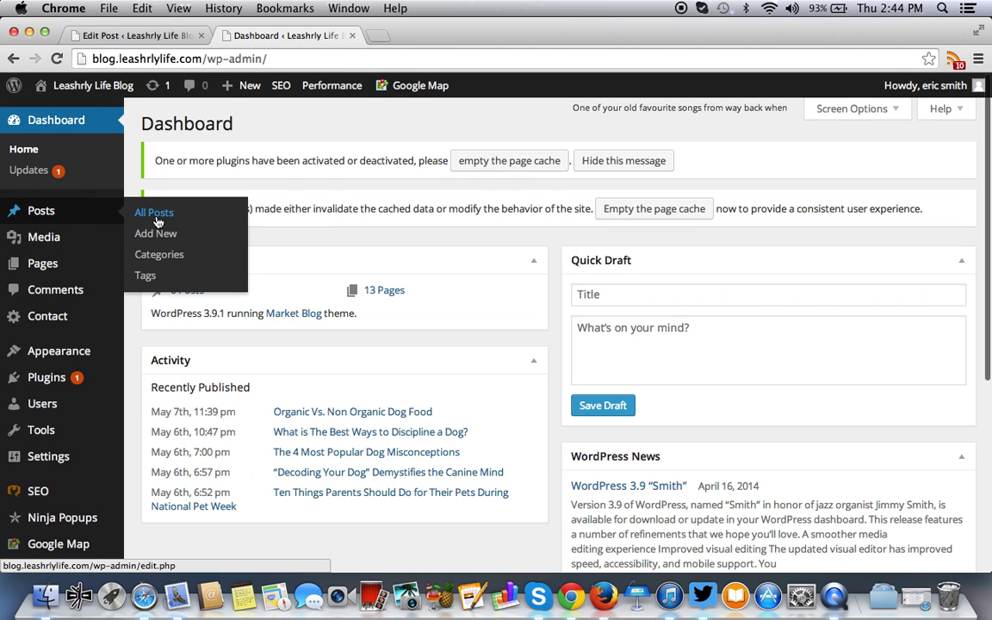
left_click(163, 215)
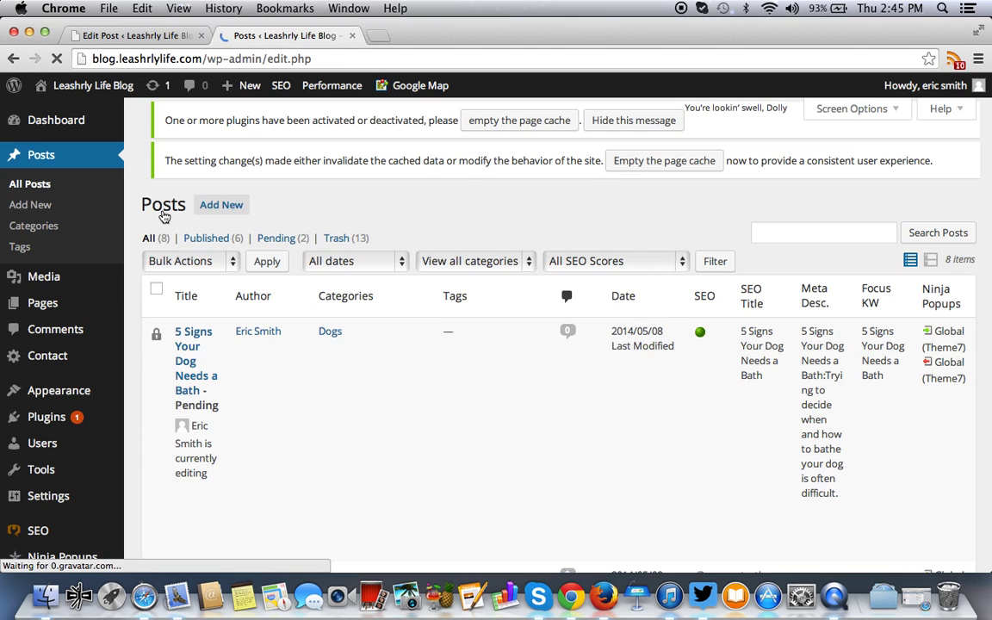
scroll(555, 436, "down", 3)
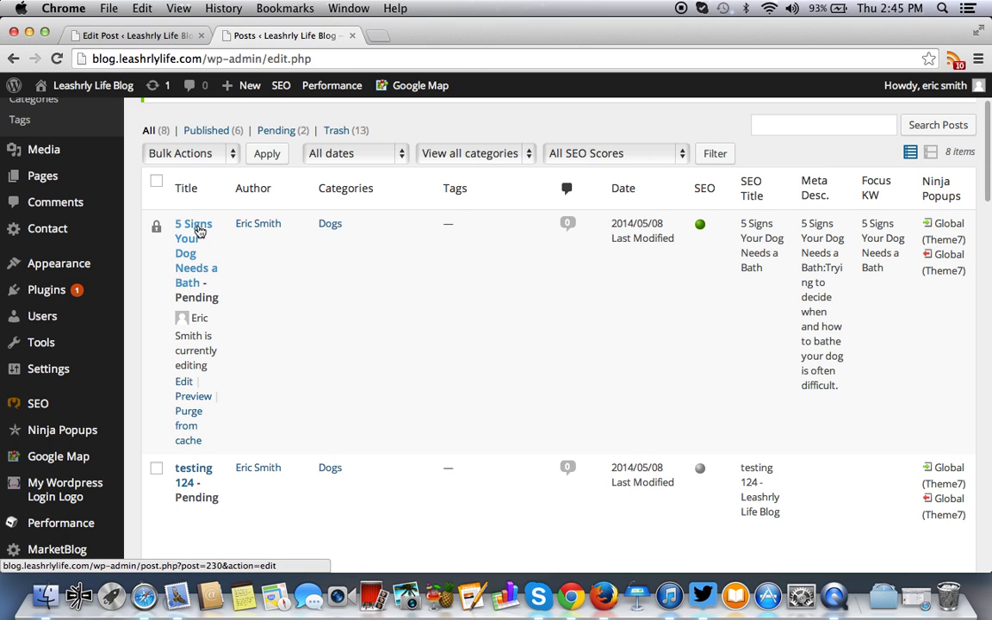
scroll(201, 282, "down", 5)
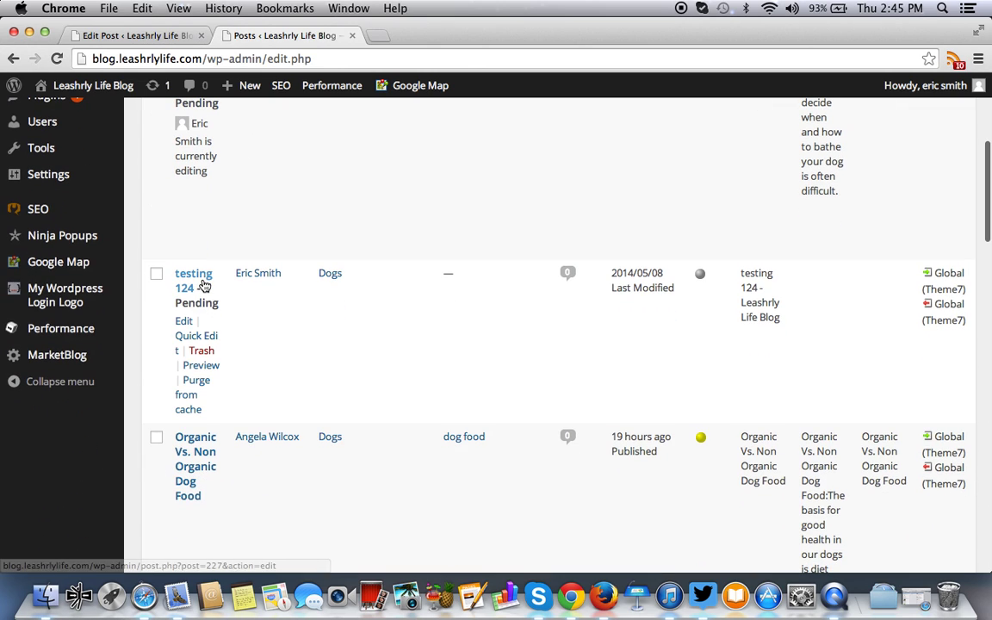
mouse_move(9, 331)
scroll(8, 331, "up", 2)
mouse_move(51, 267)
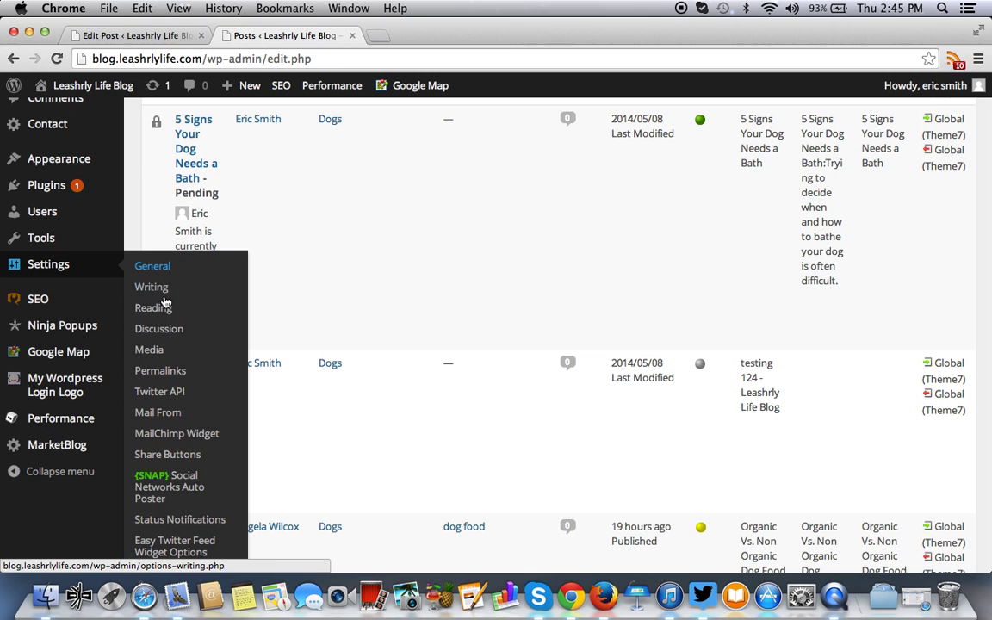
scroll(178, 519, "down", 1)
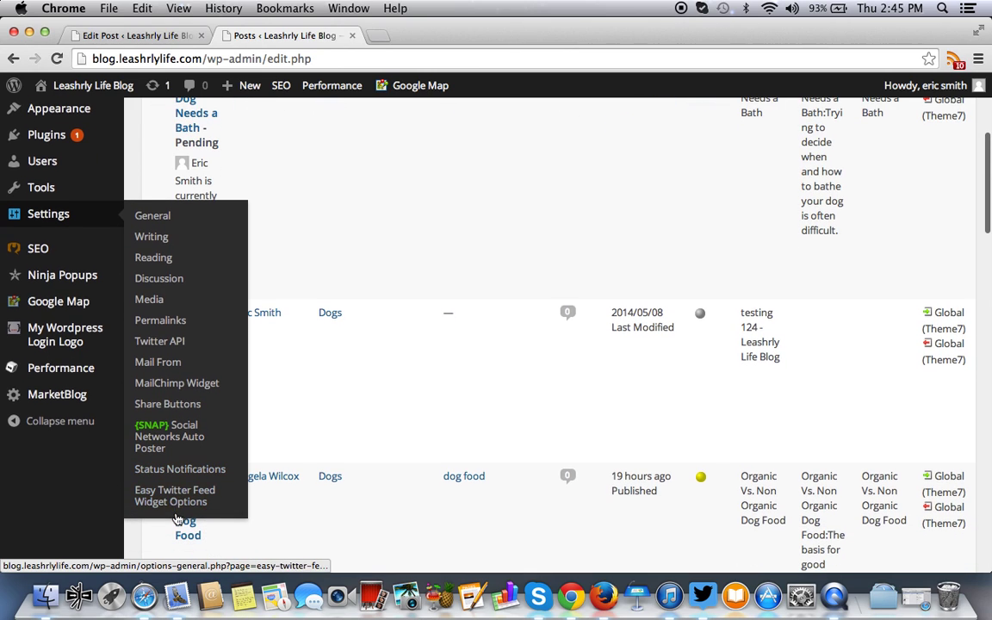
Open Settings > Status Notifications to view the pending-review and contributor notification settings.
left_click(178, 472)
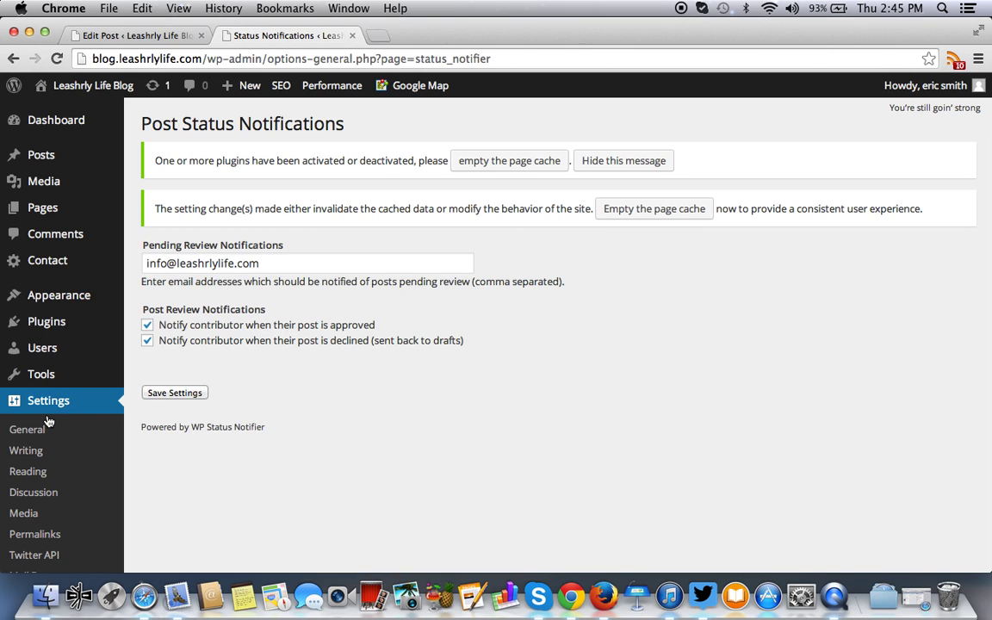
Open '5 Signs Your Dog Needs a Bath' from All Posts and take over editing the locked post.
mouse_move(66, 155)
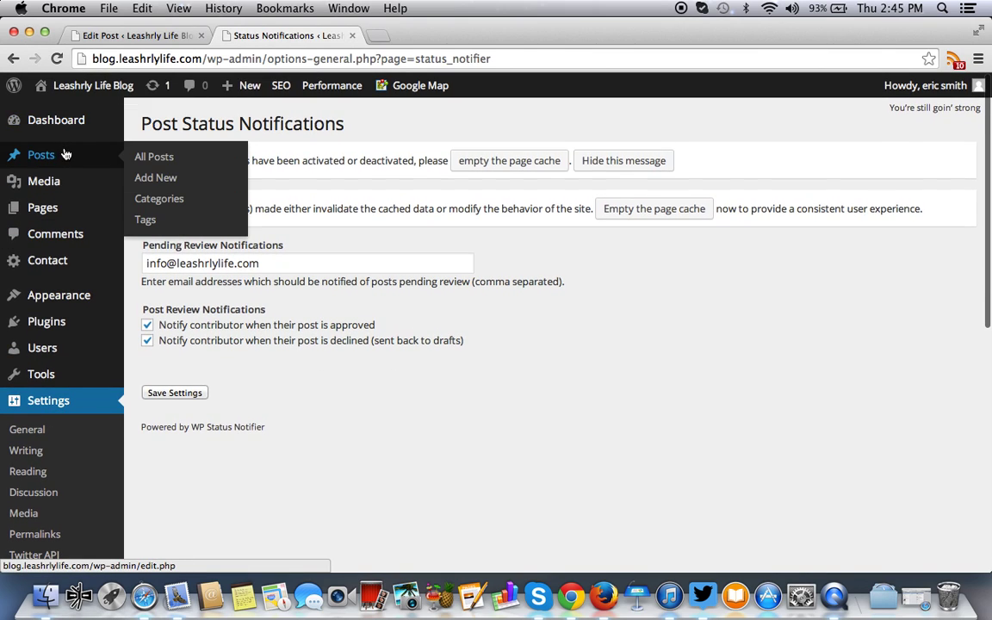
left_click(159, 161)
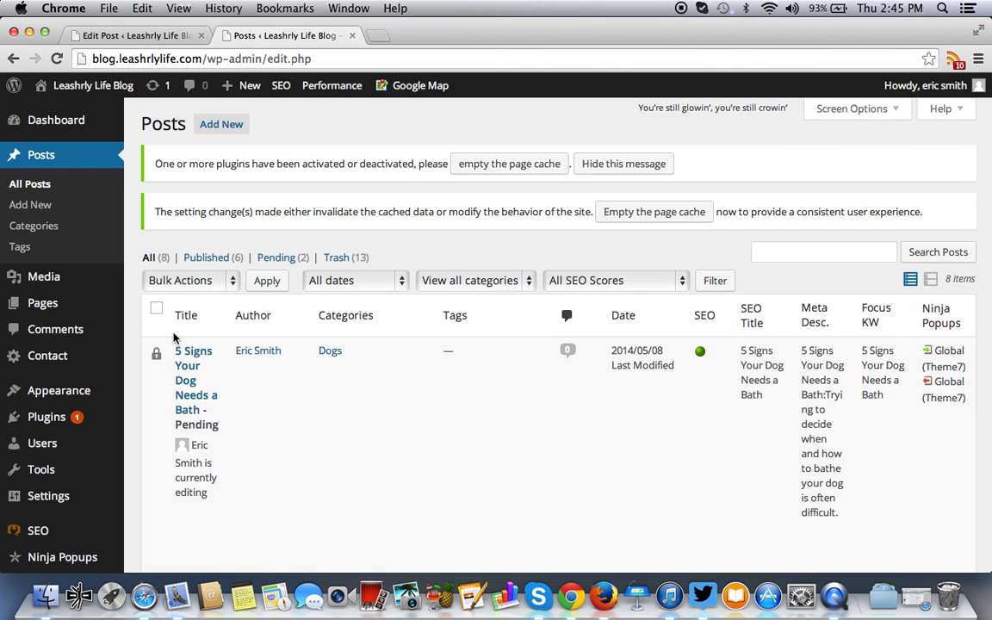
left_click(184, 382)
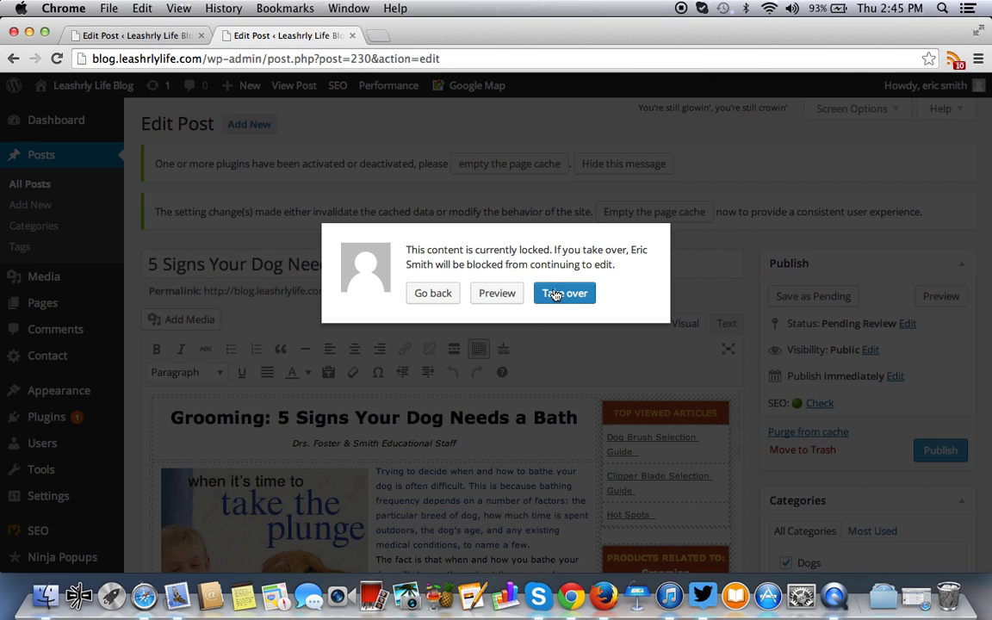
left_click(555, 294)
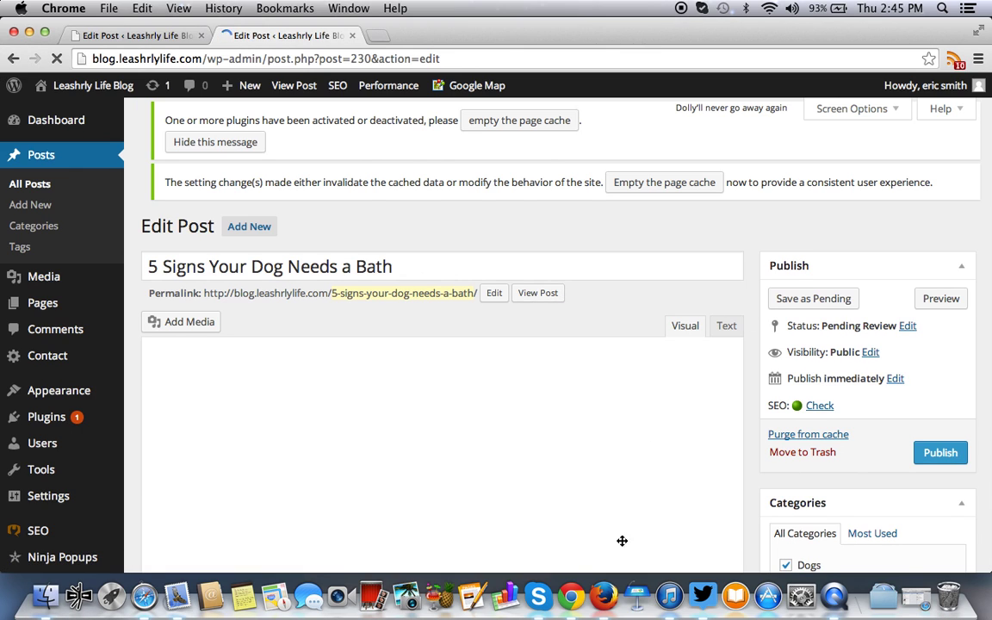
Scroll through the post content, Yoast SEO and SNAP auto-posting boxes to review them.
scroll(954, 435, "down", 2)
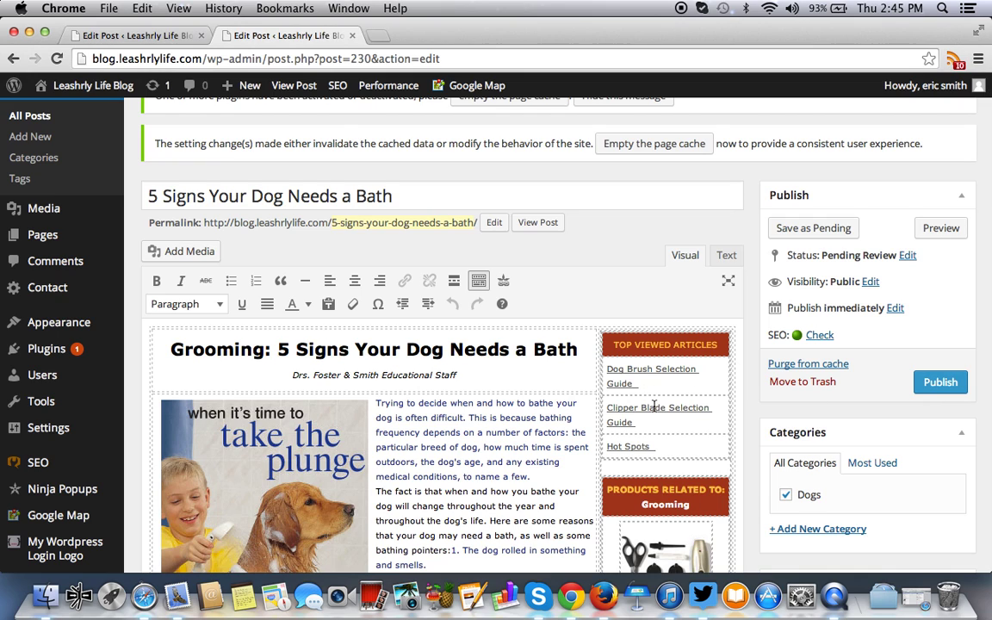
scroll(654, 406, "down", 15)
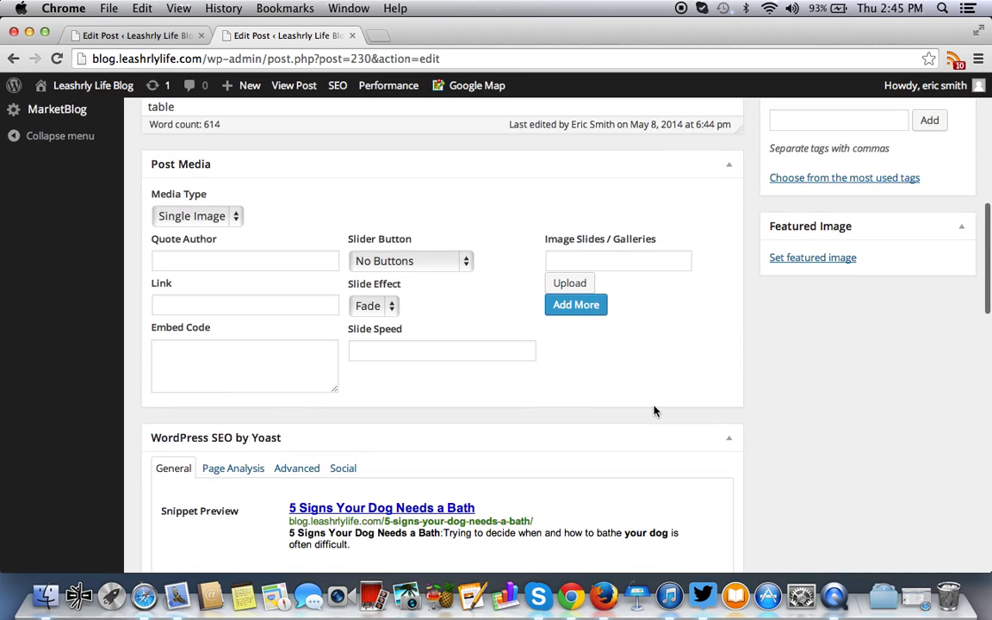
scroll(655, 411, "down", 15)
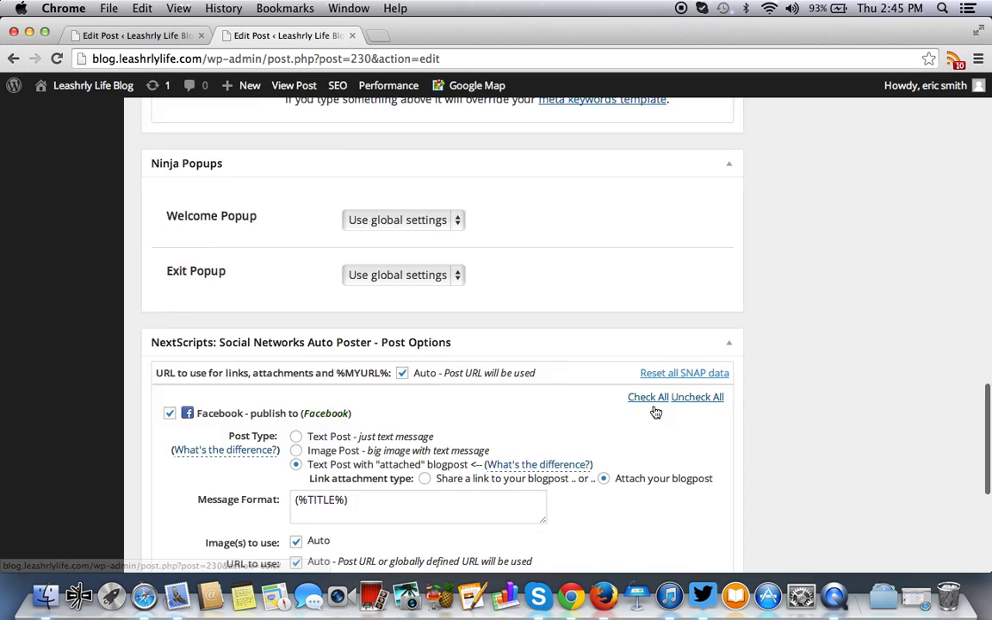
scroll(657, 412, "down", 5)
scroll(655, 410, "up", 20)
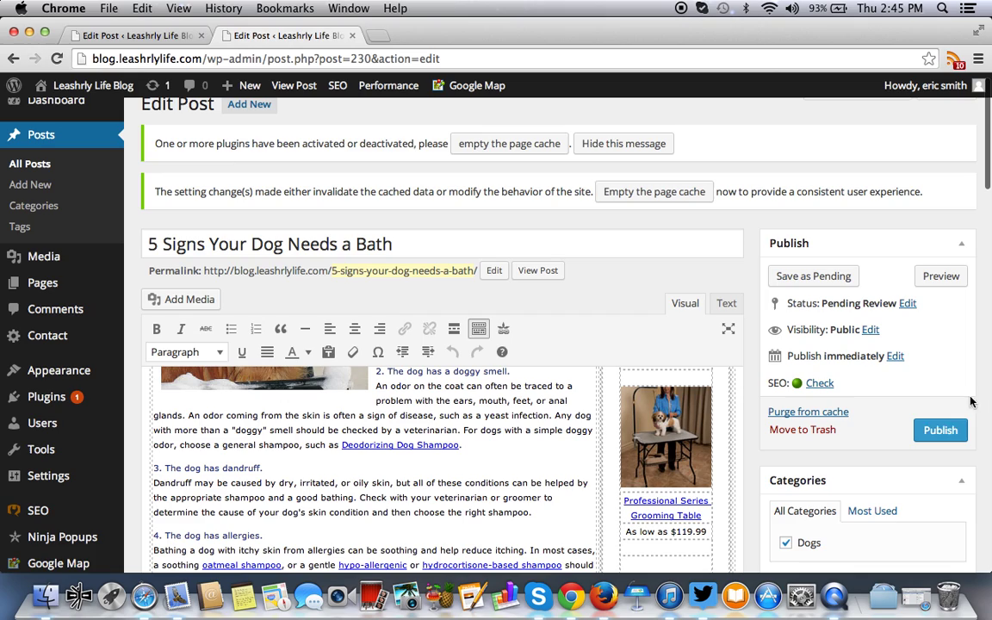
scroll(941, 431, "down", 15)
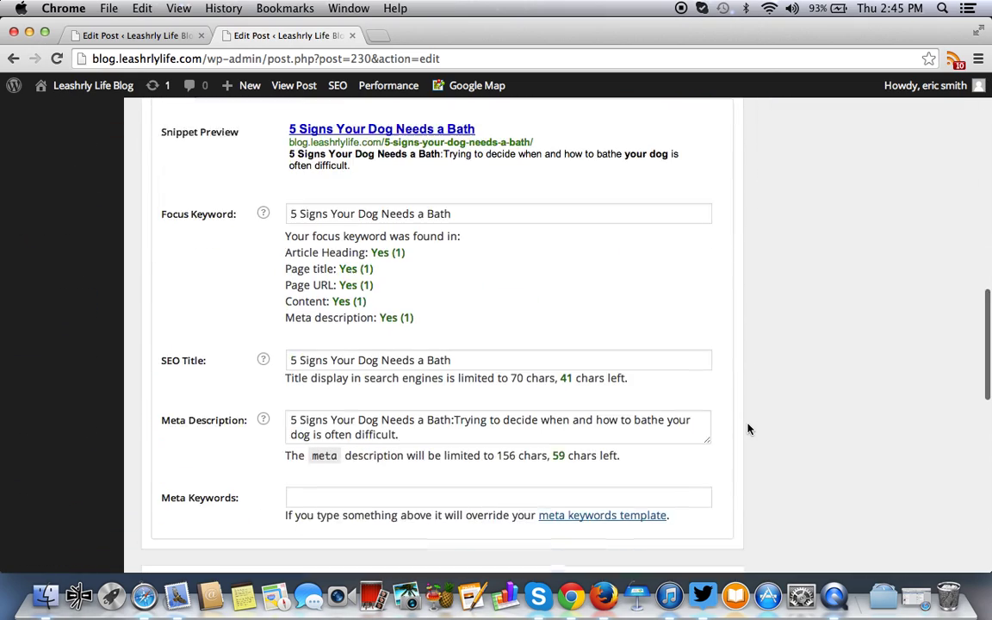
scroll(747, 429, "down", 7)
scroll(747, 429, "up", 5)
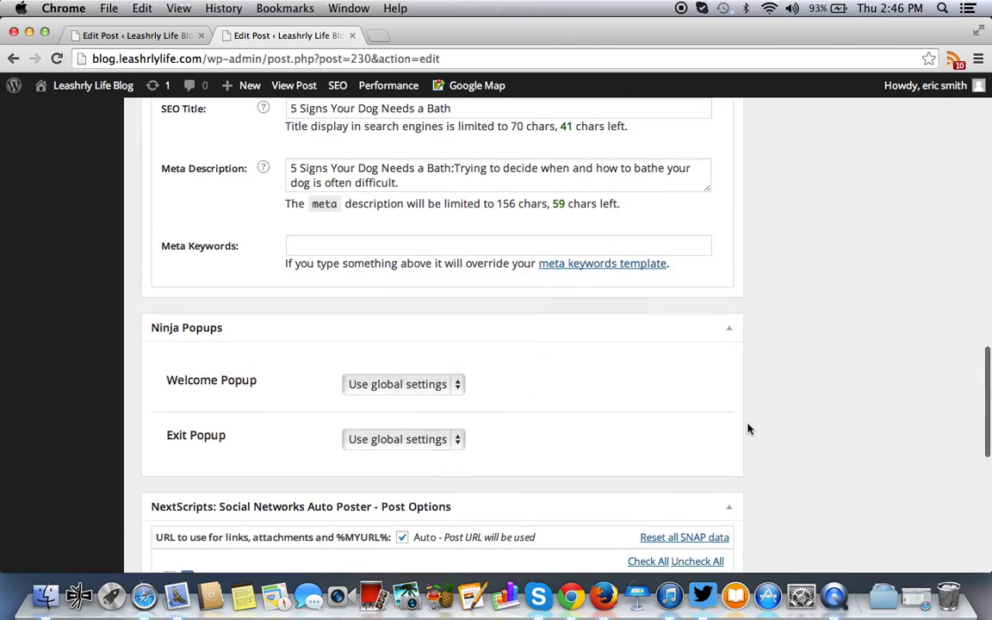
scroll(747, 428, "up", 3)
scroll(747, 429, "down", 5)
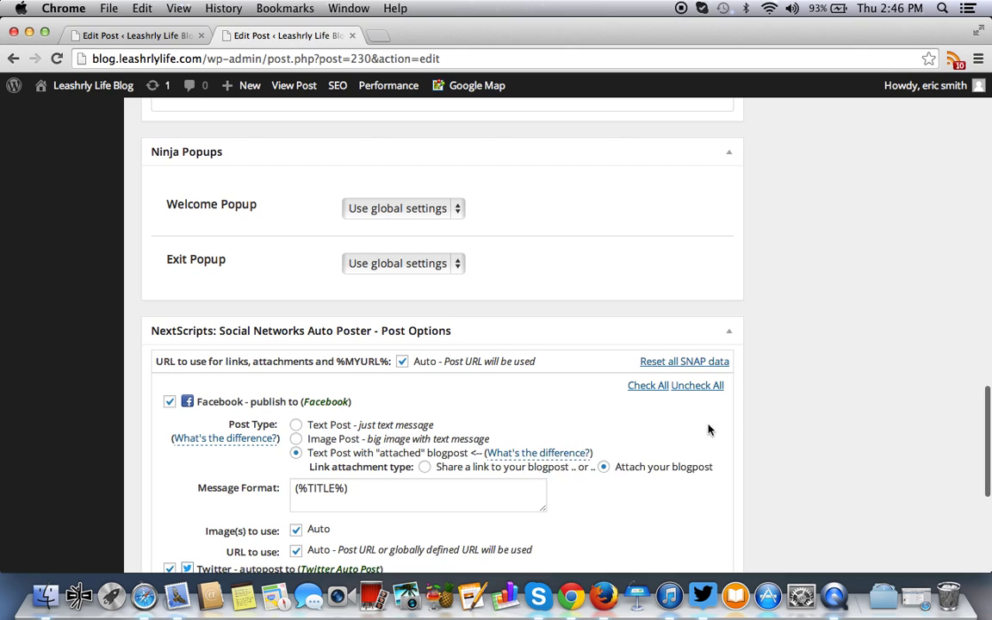
scroll(175, 407, "down", 3)
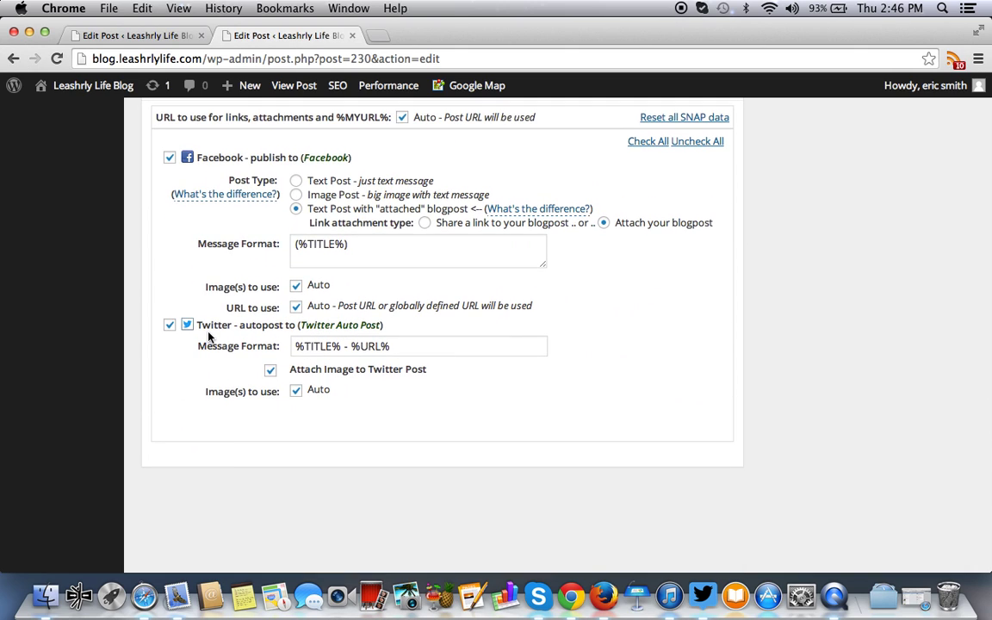
scroll(453, 392, "up", 10)
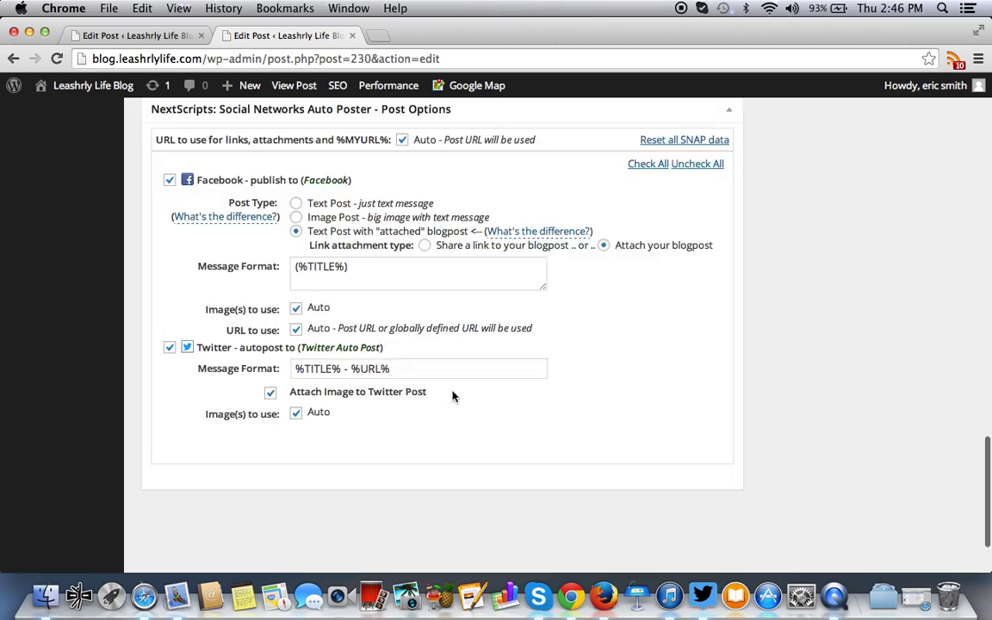
scroll(452, 390, "down", 10)
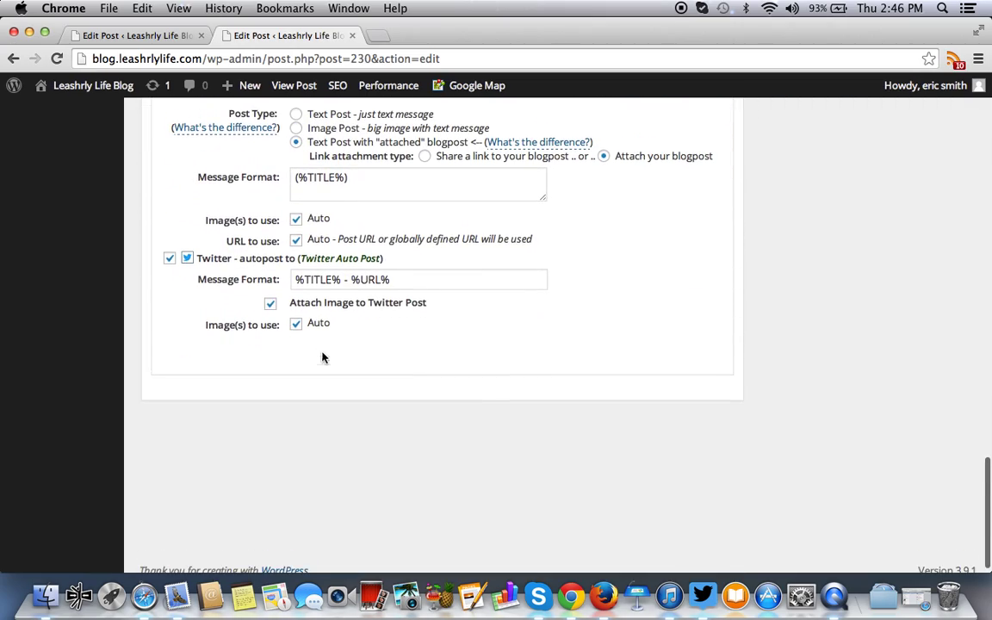
scroll(531, 264, "up", 20)
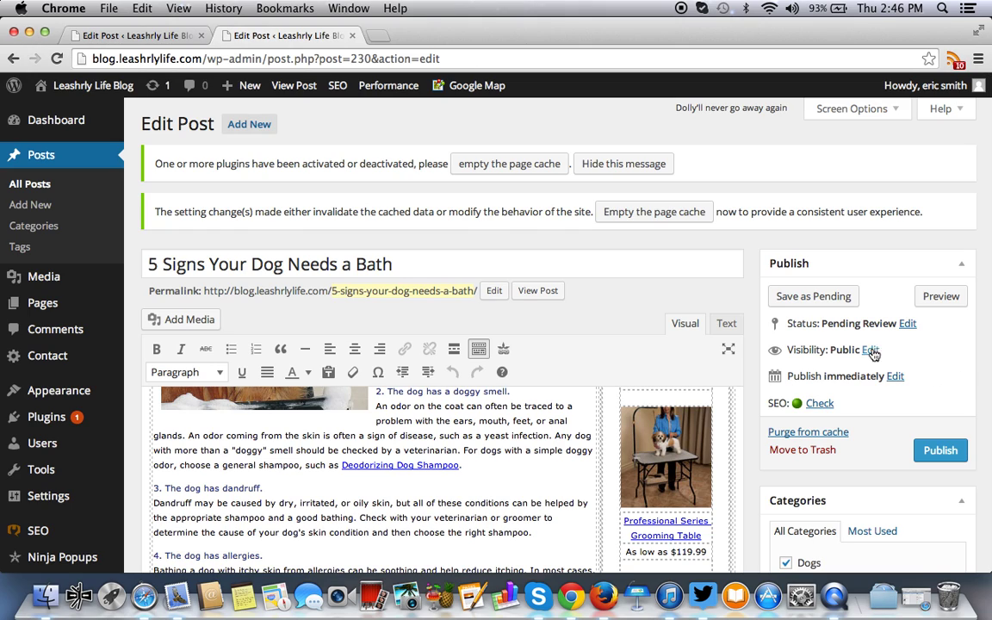
Save the dog-bath post as Pending and review the updated editor.
left_click(813, 296)
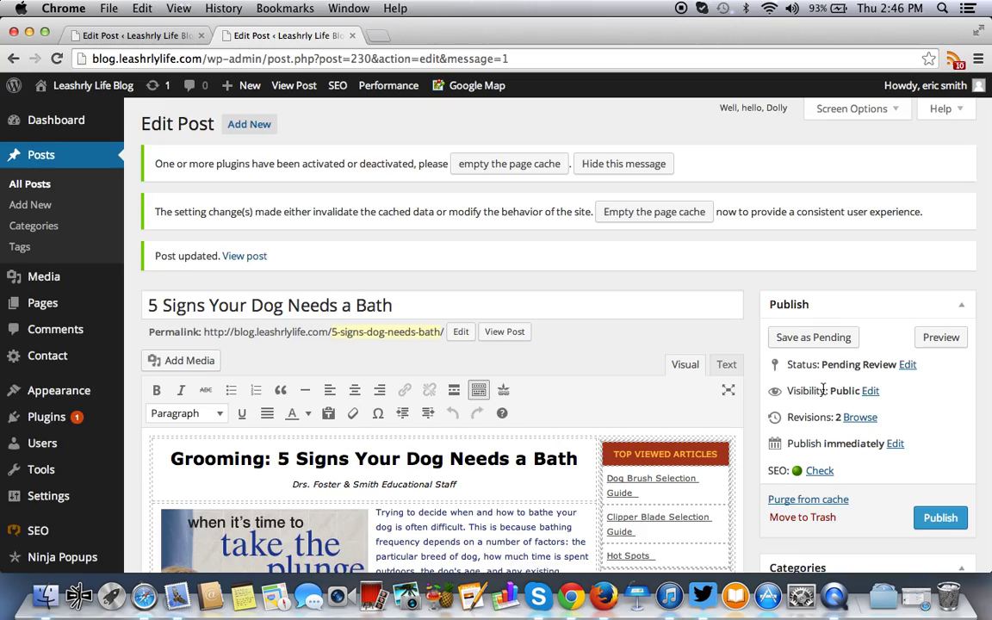
scroll(822, 390, "down", 5)
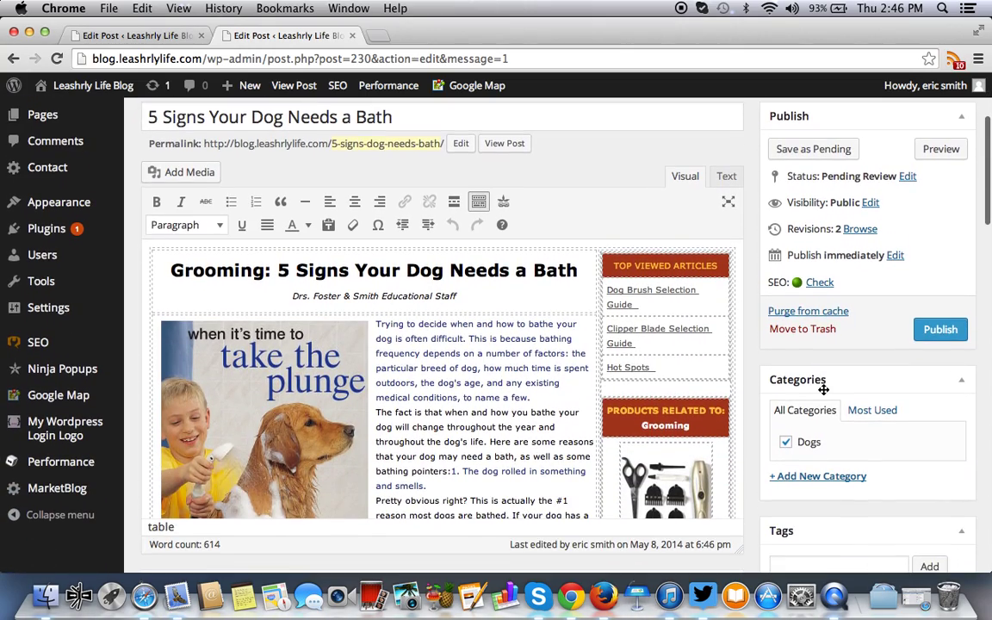
scroll(822, 390, "down", 4)
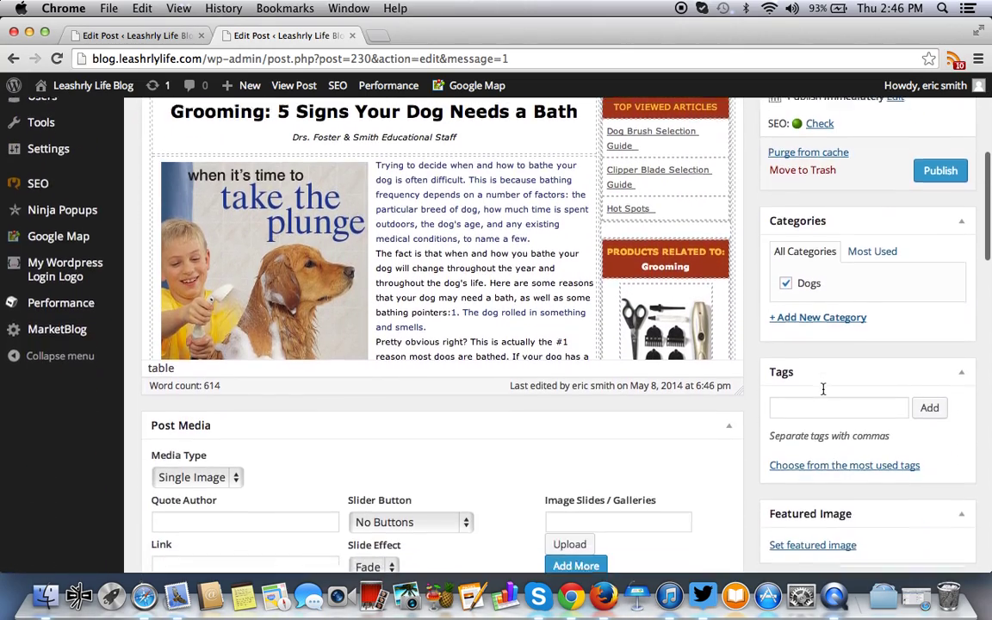
scroll(822, 392, "up", 4)
scroll(822, 392, "down", 4)
scroll(822, 393, "down", 10)
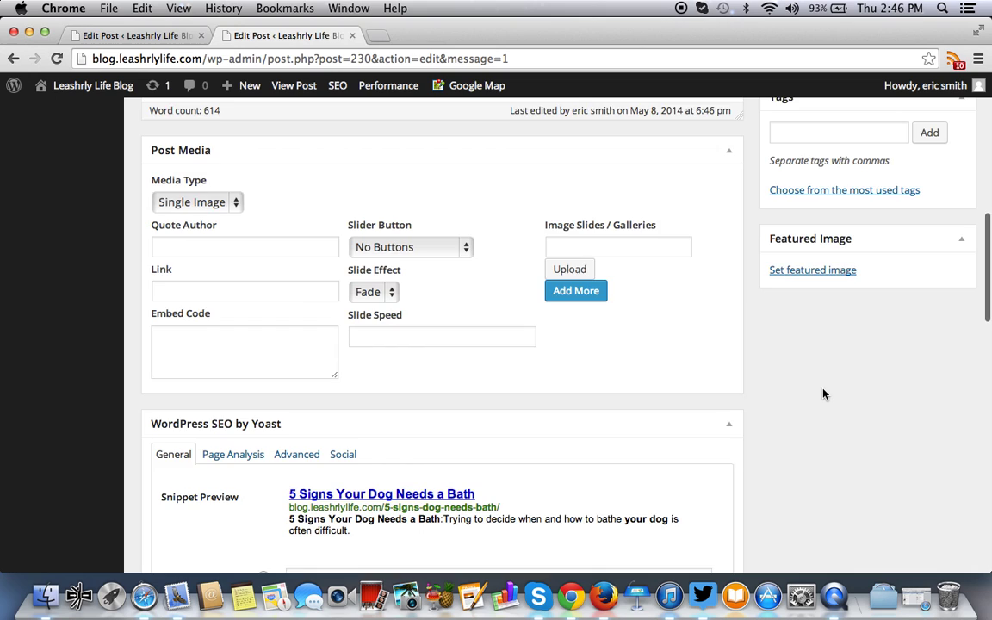
scroll(822, 394, "up", 16)
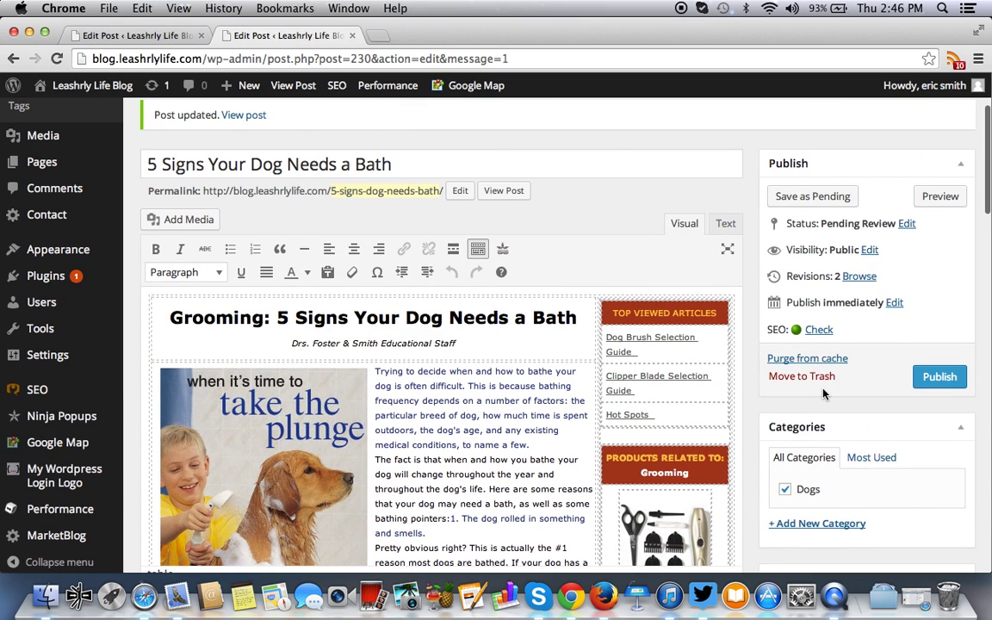
Move the dog-bath post to the Trash, then select the testing 124 post and trash it.
left_click(813, 379)
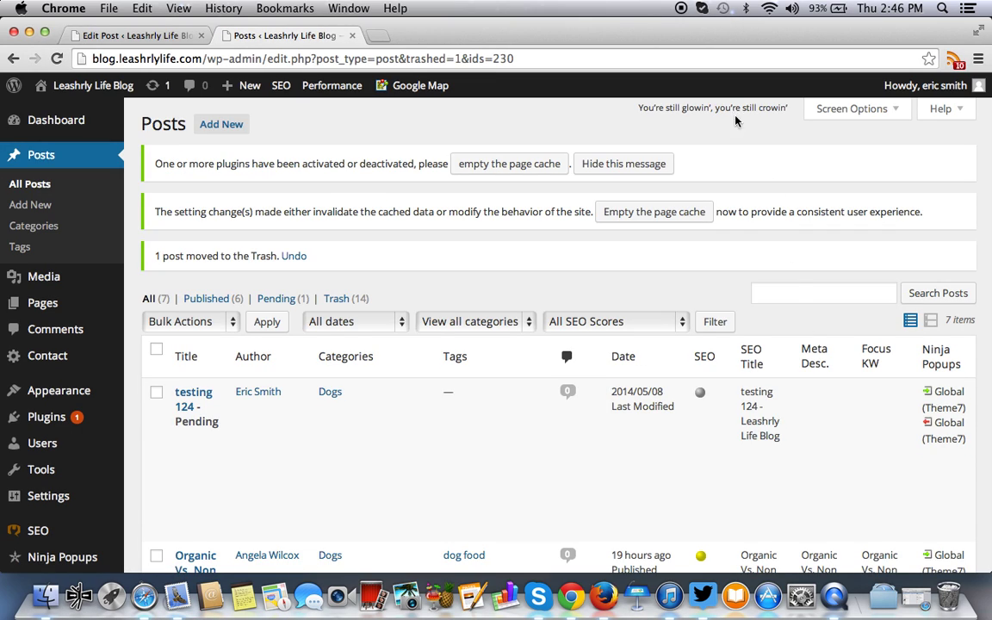
scroll(284, 388, "down", 3)
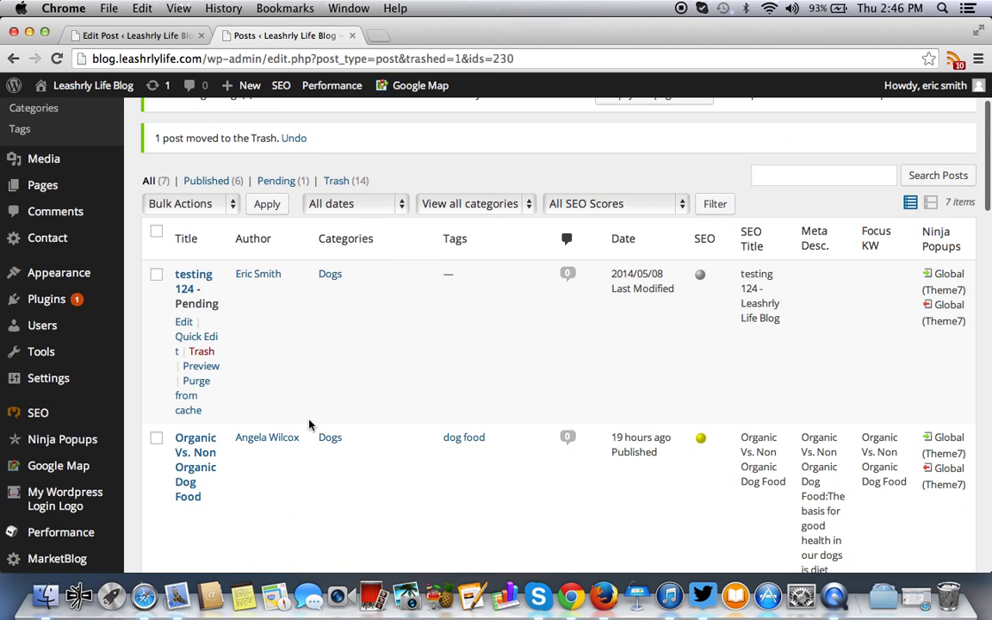
left_click(157, 278)
left_click(204, 351)
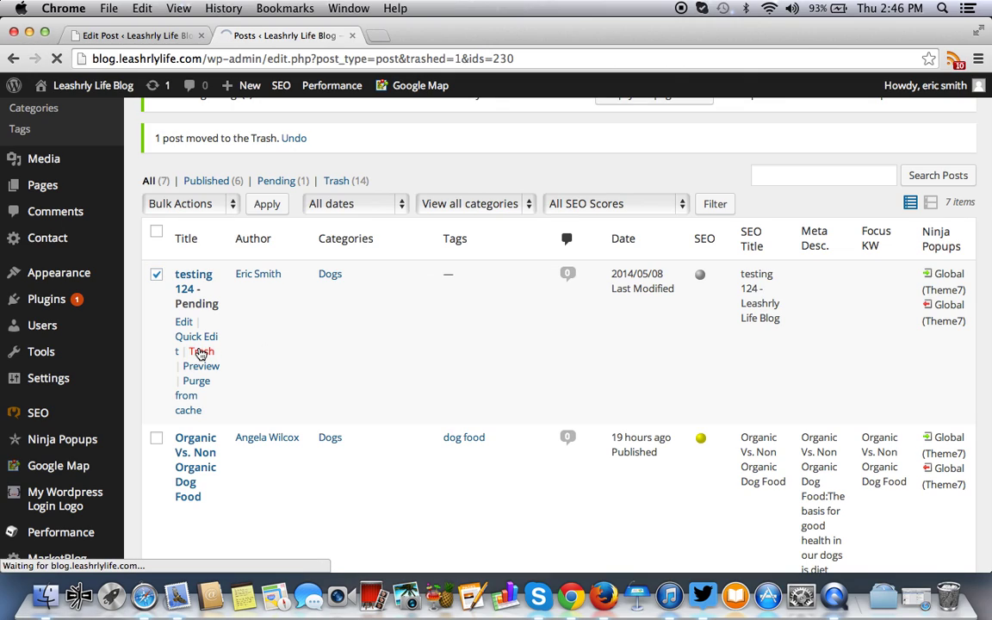